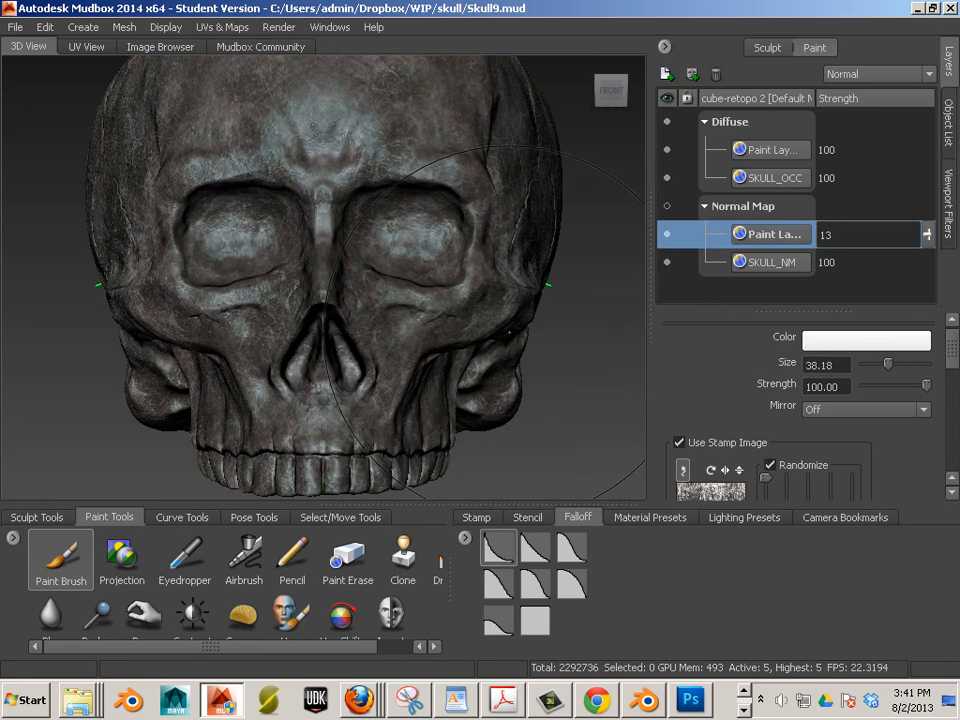
Compare the skull with and without the Diffuse paint layer, leaving that layer visible
mouse_move(560, 330)
left_mouse_down("alt")
mouse_move(490, 270)
mouse_move(562, 332)
left_mouse_up("alt")
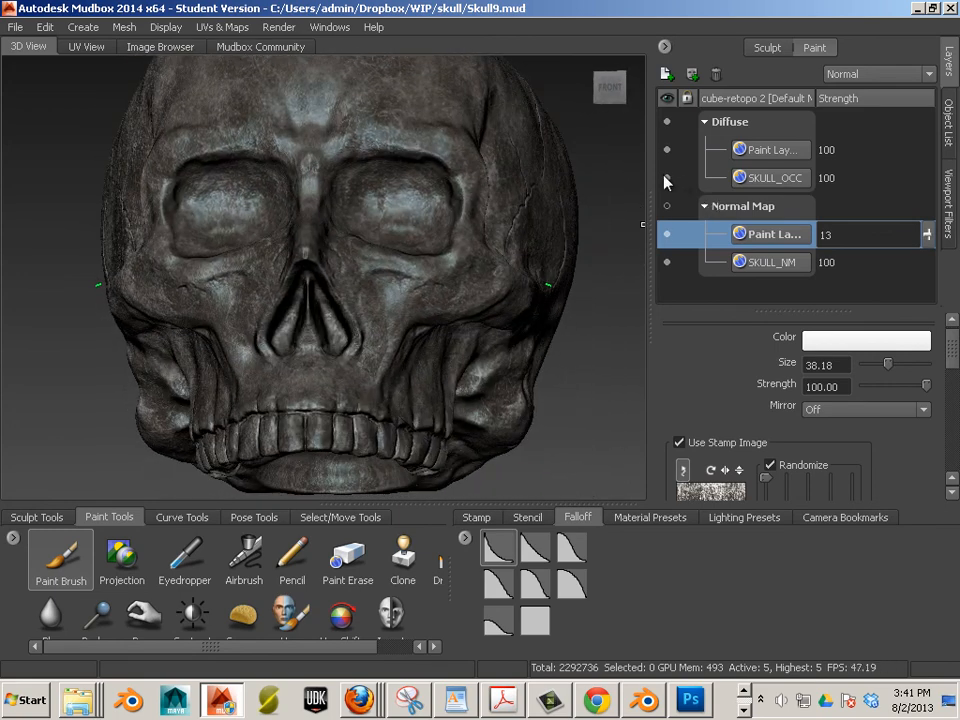
left_click(667, 178)
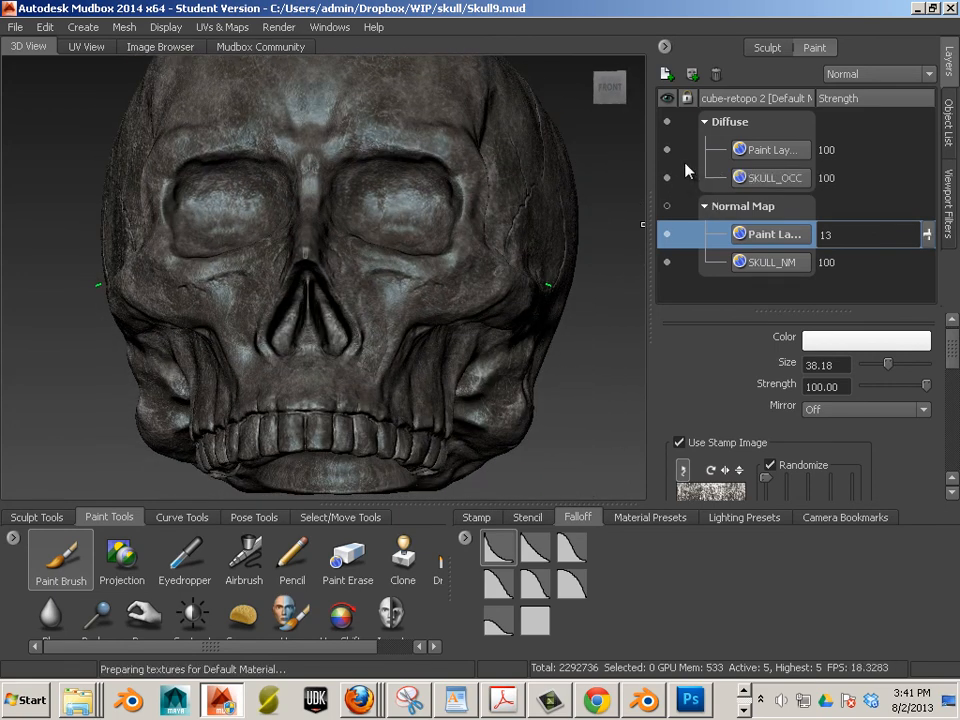
left_click(668, 150)
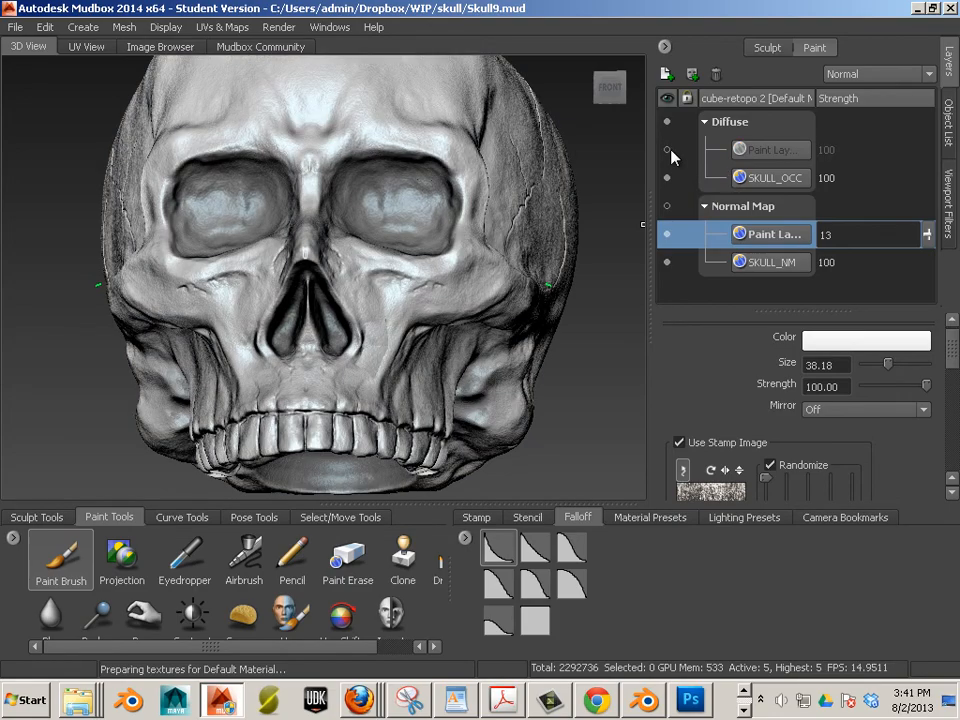
left_click(668, 150)
left_click(668, 150)
left_click_drag(572, 297, 624, 280, "alt")
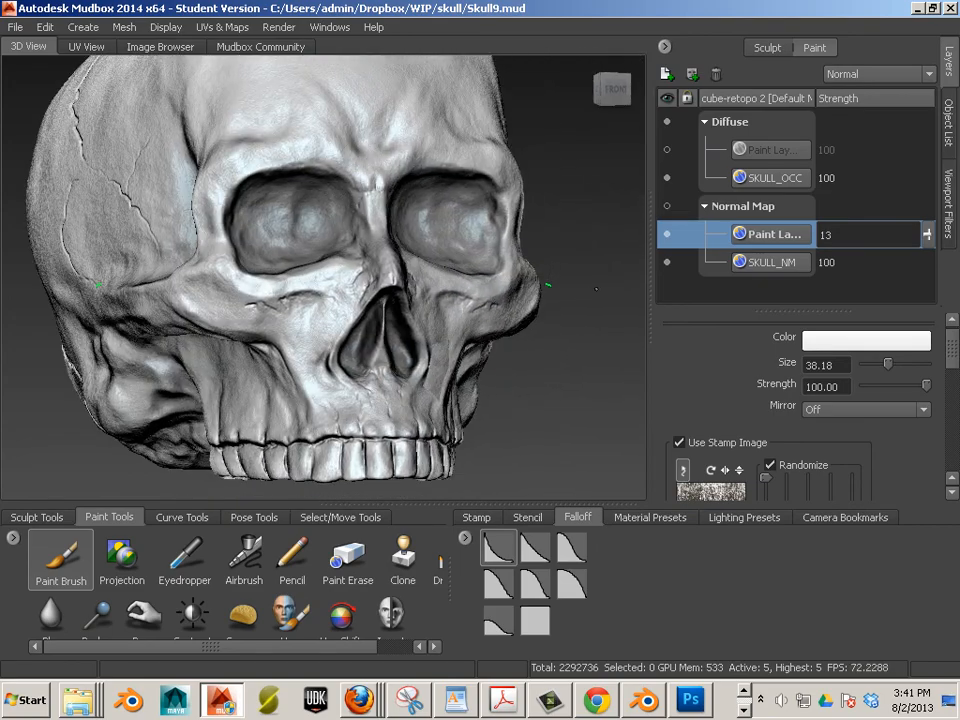
left_click(668, 150)
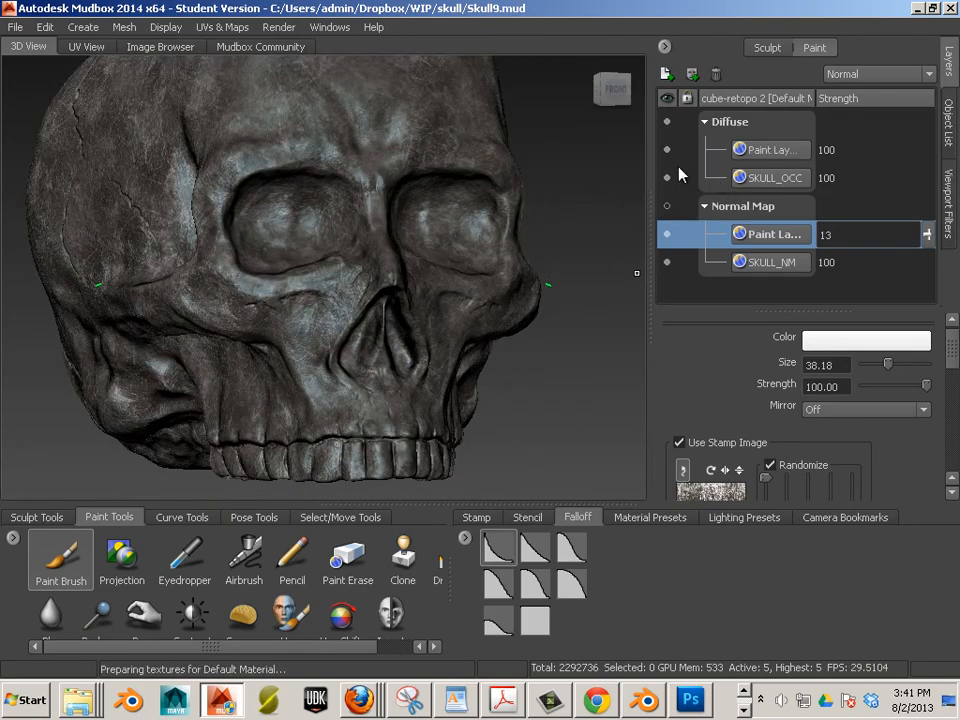
left_click_drag(602, 213, 585, 209, "alt")
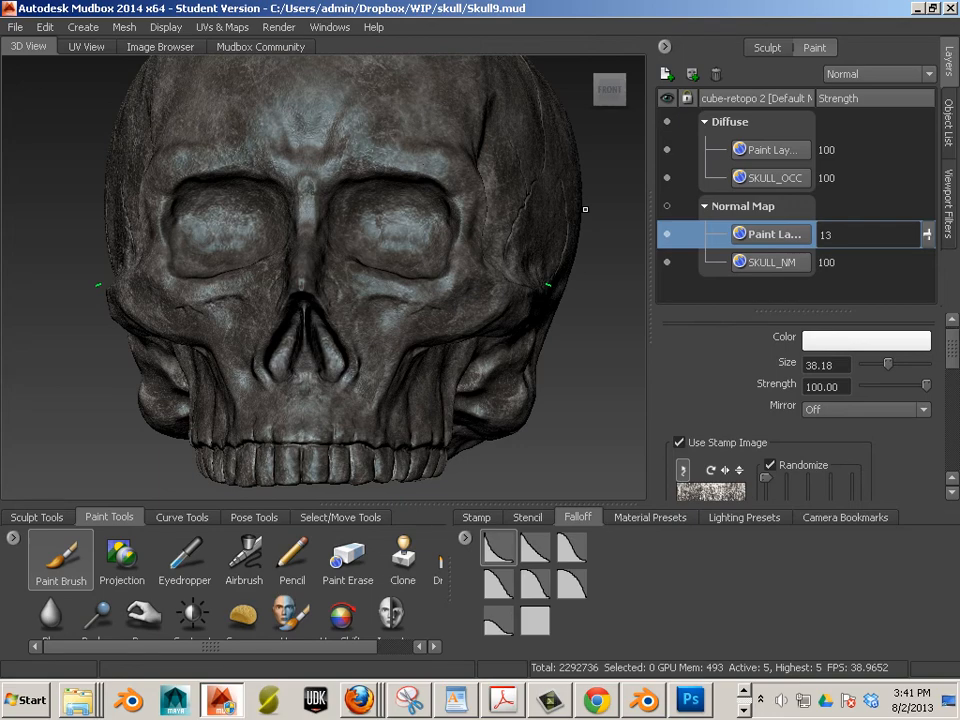
Examine the painted surface texture up close around the eye socket and forehead
right_click_drag(530, 285, 600, 285, "alt")
left_click_drag(490, 225, 434, 239, "alt")
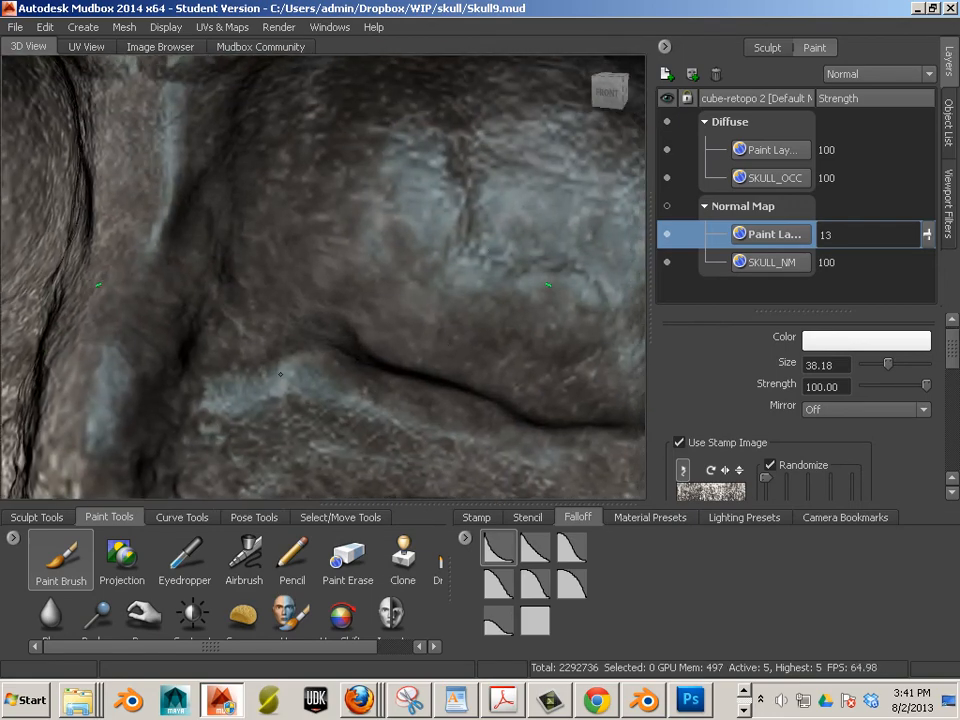
scroll(280, 374, "down", 3)
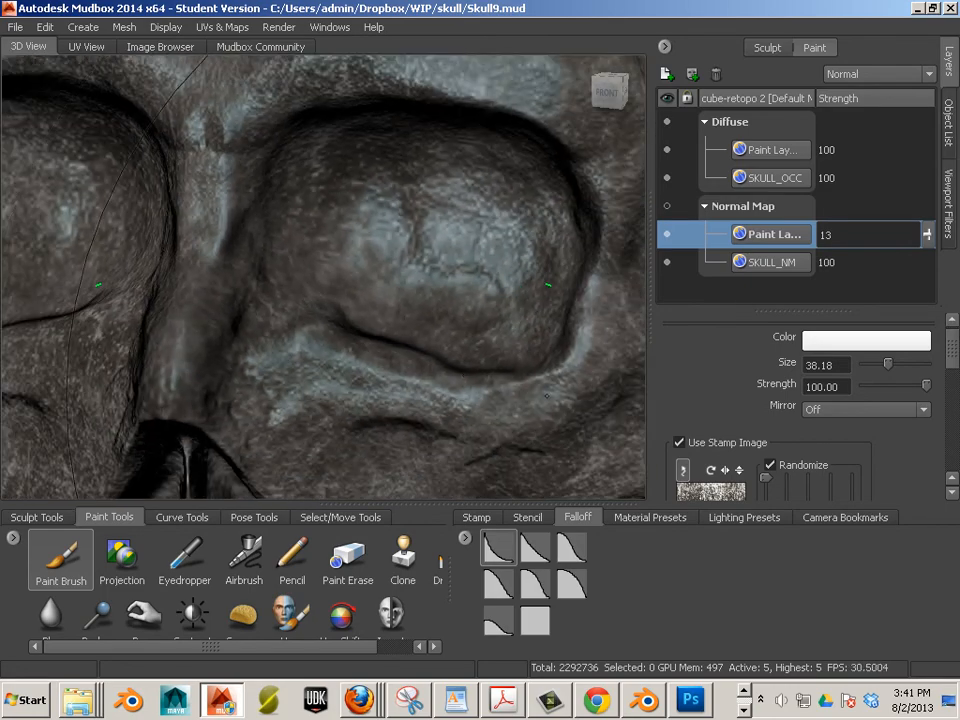
mouse_move(547, 396)
left_mouse_down("alt")
mouse_move(462, 420)
mouse_move(474, 443)
mouse_move(348, 363)
left_mouse_up("alt")
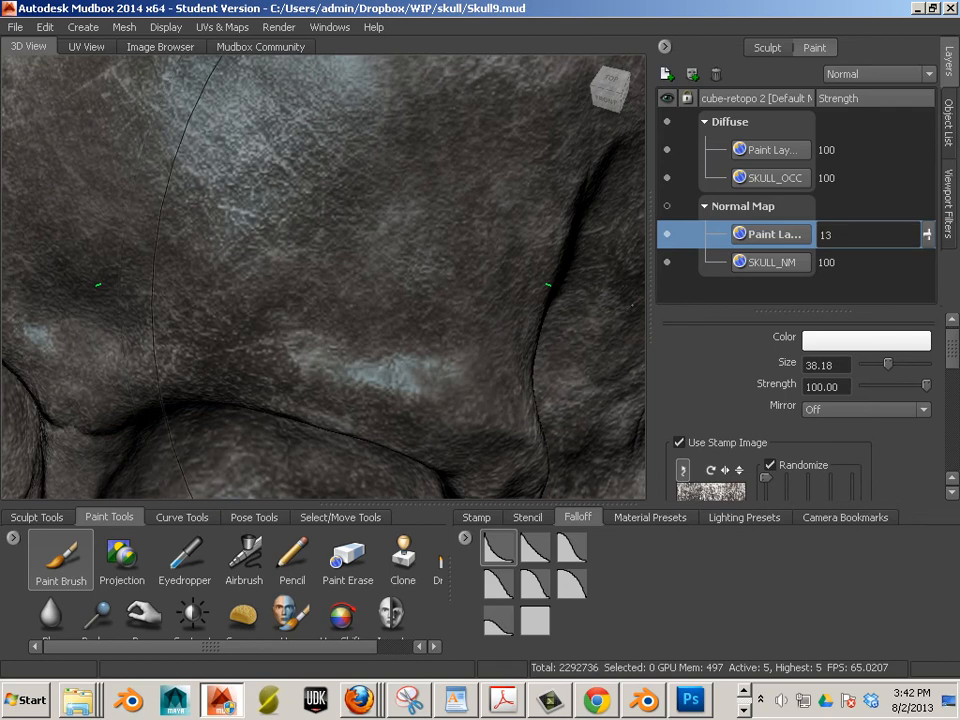
right_click_drag(563, 332, 507, 322, "alt")
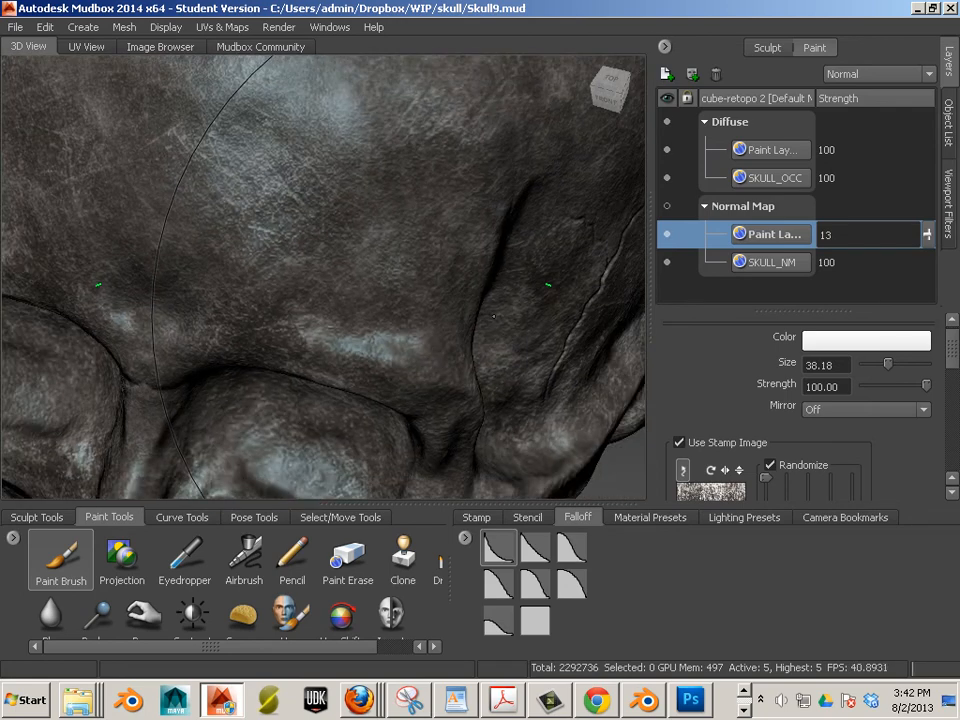
Export the Diffuse channel to PSD as temp.psd in the temp folder on the Desktop
left_click(779, 152)
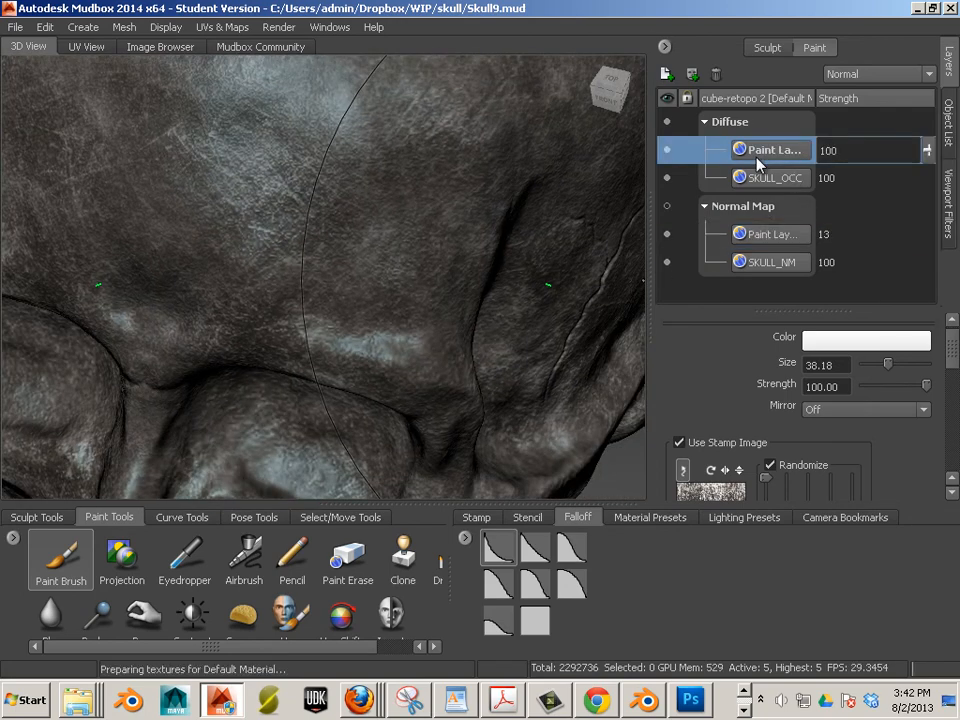
right_click(767, 159)
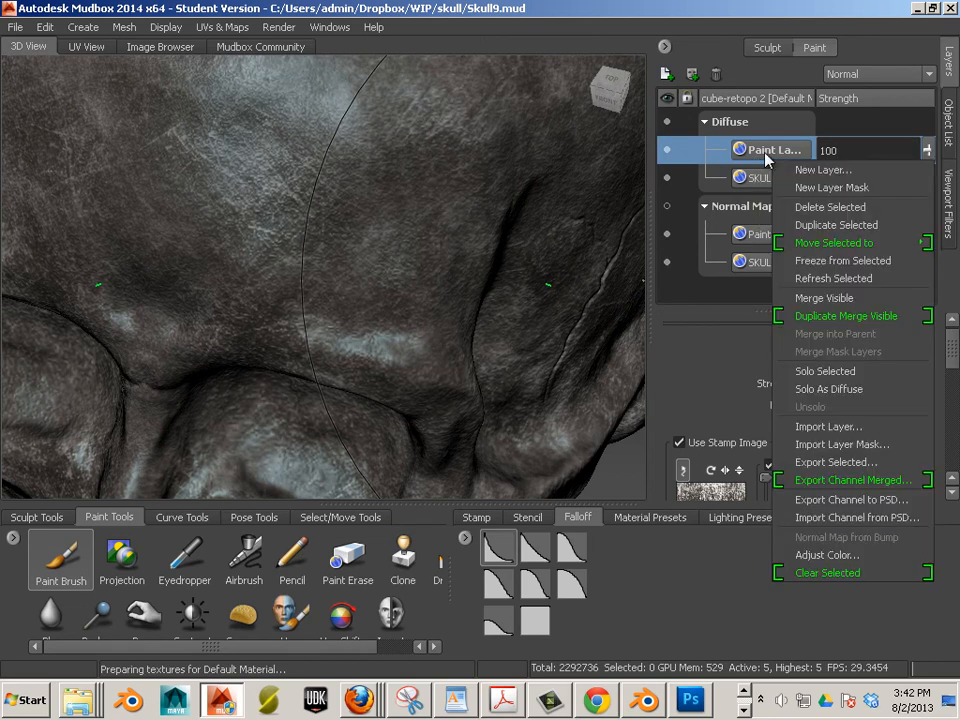
left_click(836, 499)
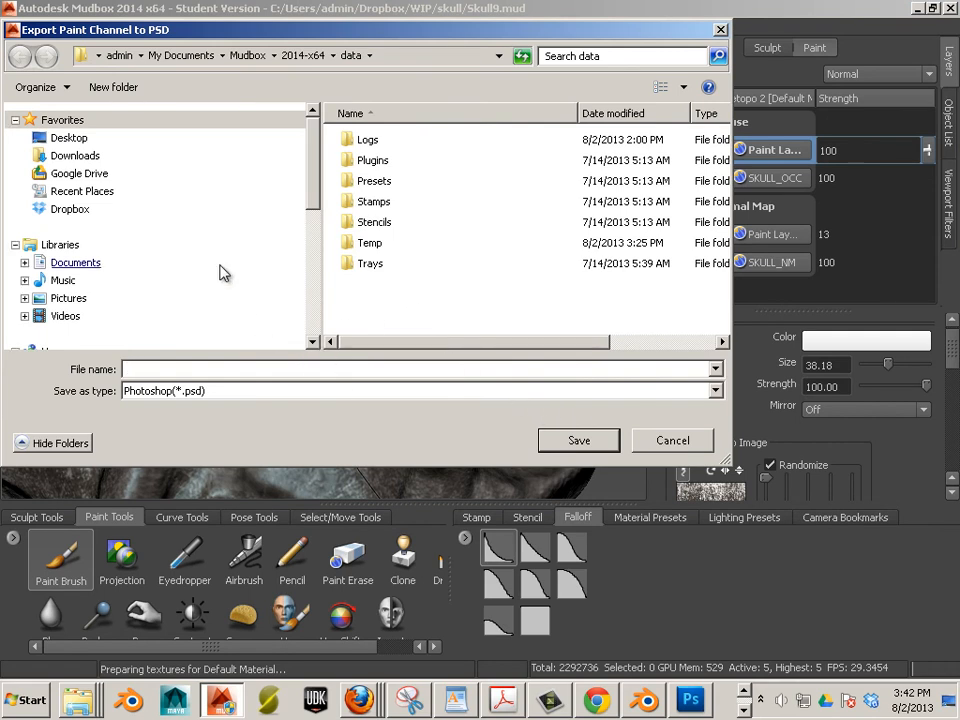
left_click(80, 141)
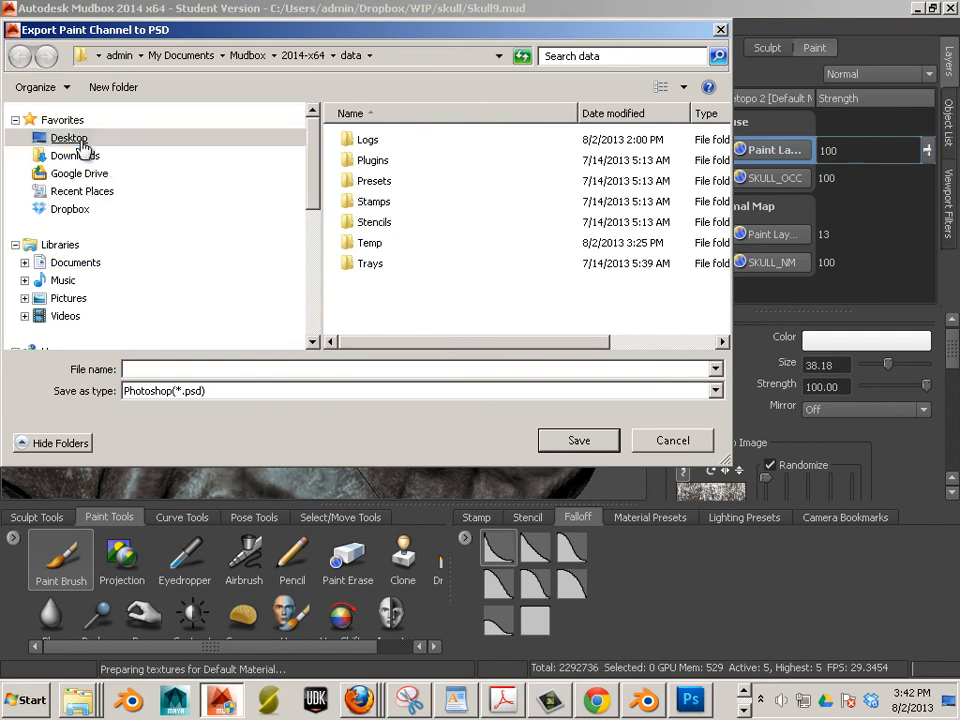
left_click(247, 368)
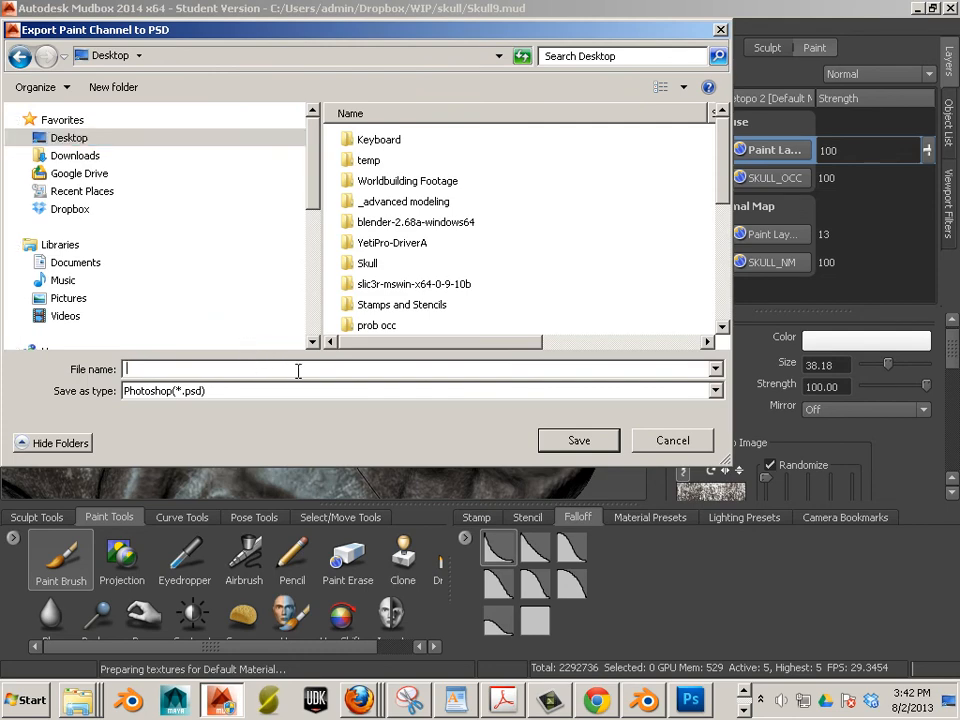
type("Temp")
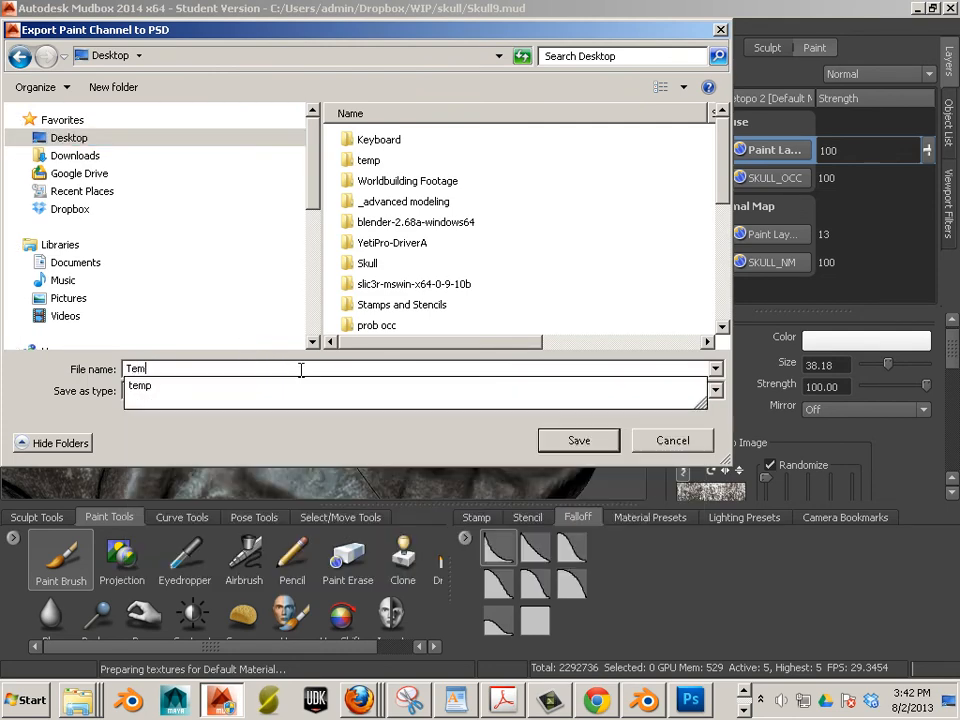
left_click(565, 445)
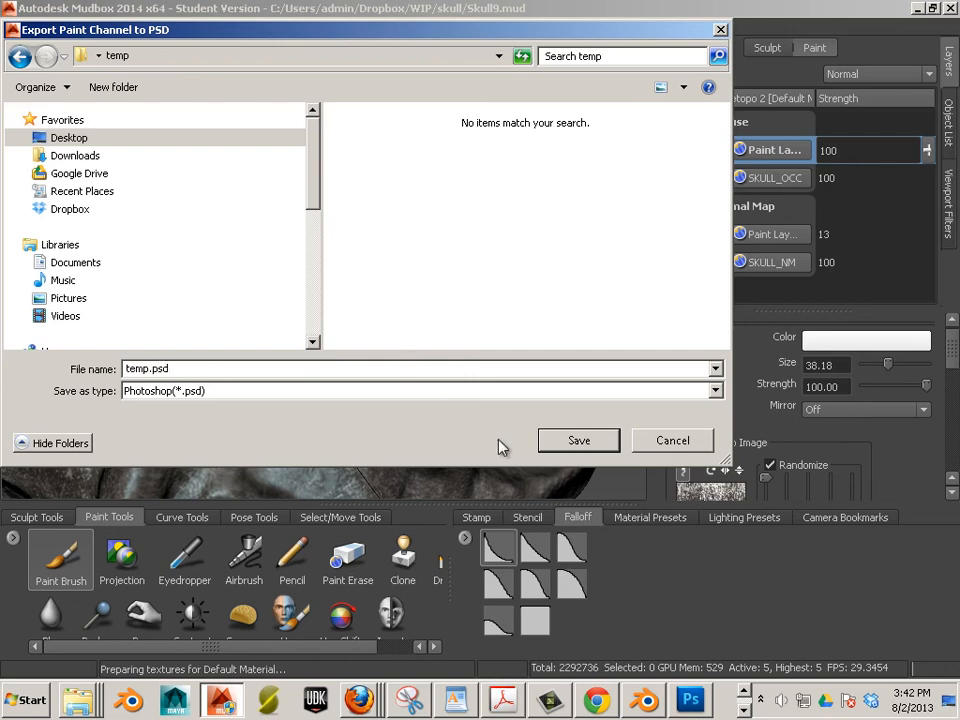
left_click(581, 442)
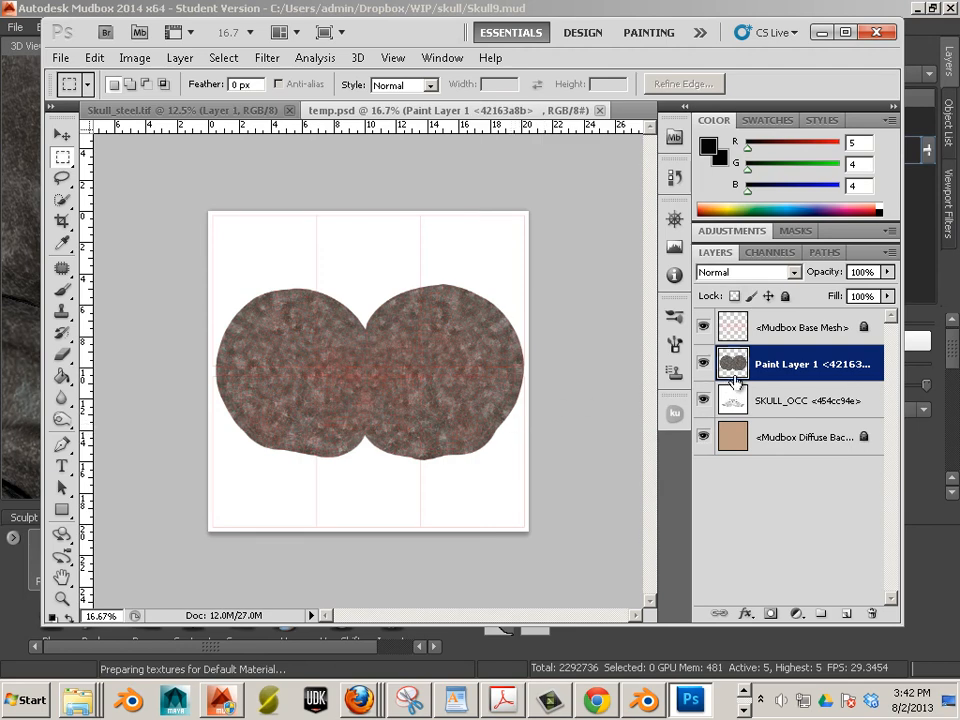
In Photoshop, hide the Mudbox Base Mesh, SKULL_OCC and Mudbox Diffuse Background layers so only Paint Layer 1 shows
left_click(703, 327)
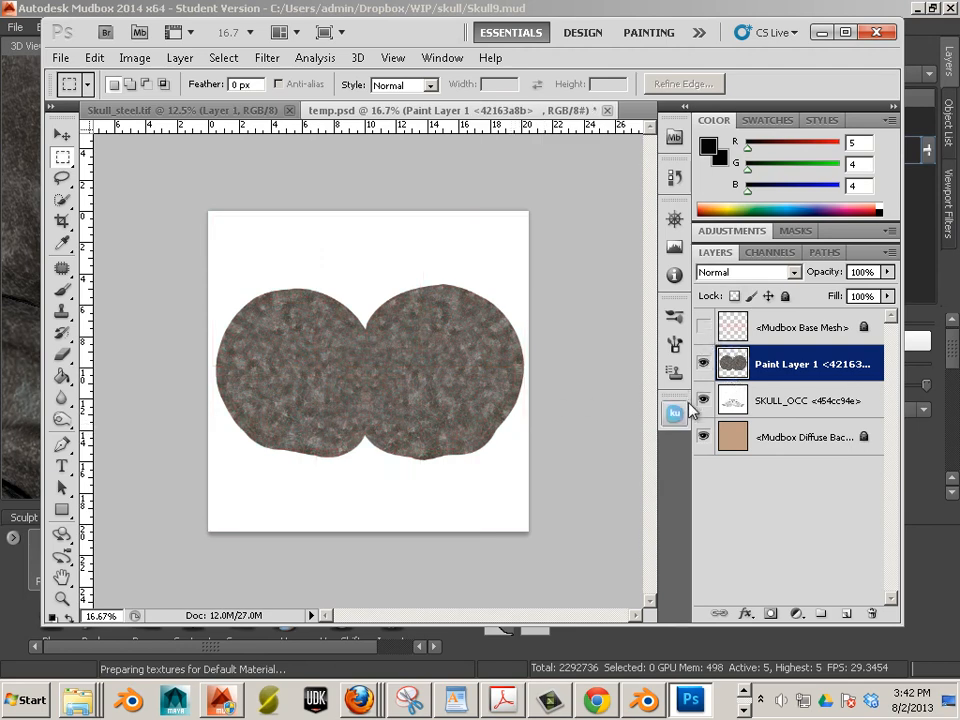
left_click(703, 400)
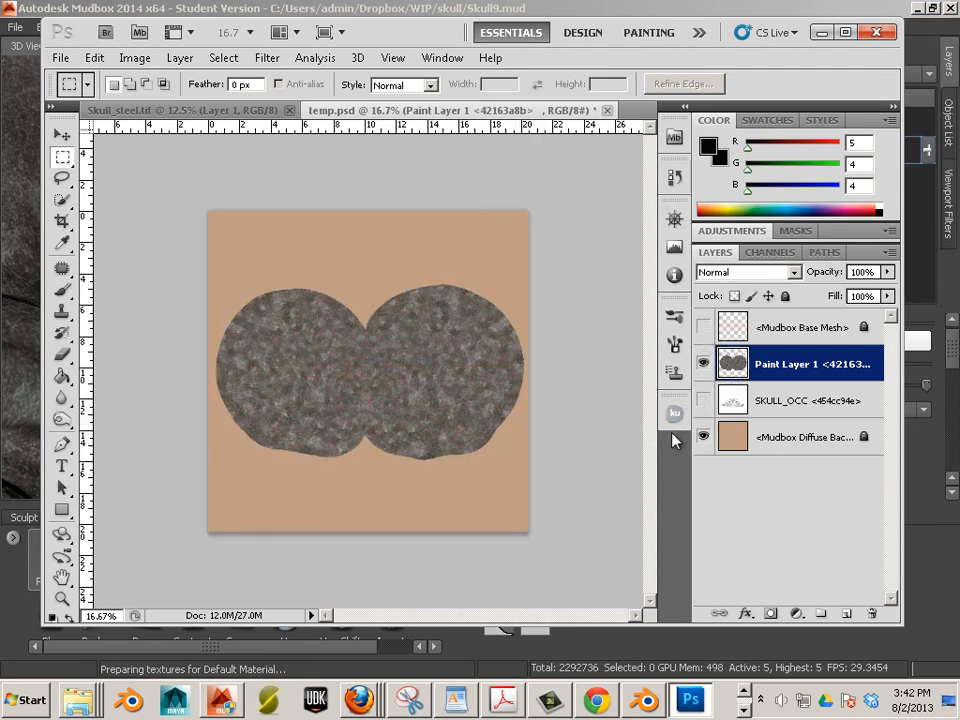
left_click(704, 437)
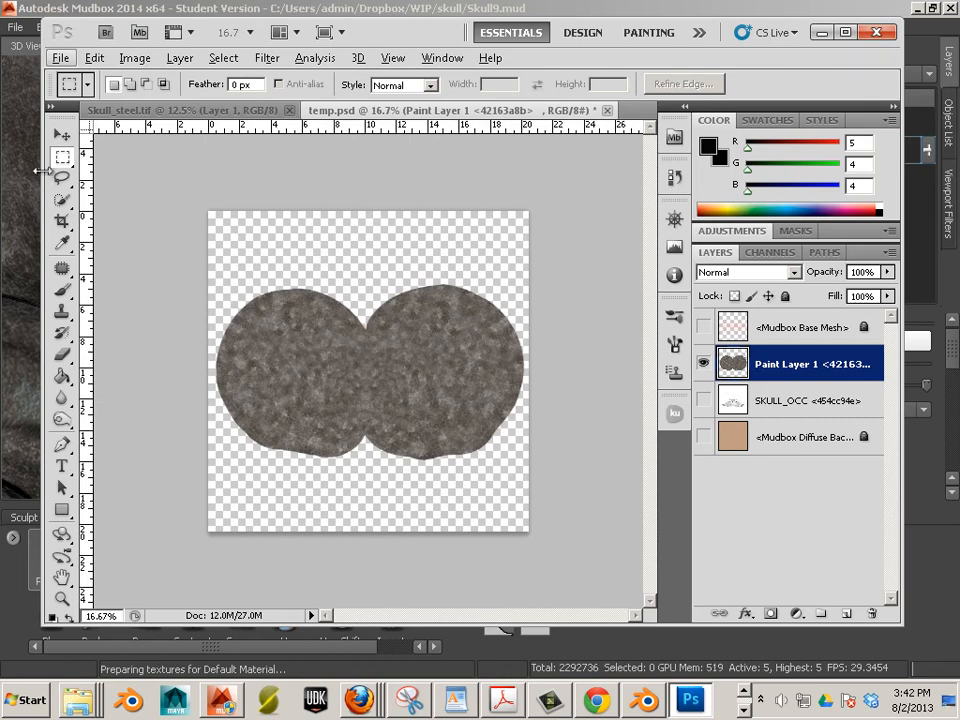
Display the Navigator and examine Paint Layer 1's scratch texture up close in a maximized window
left_click(94, 58)
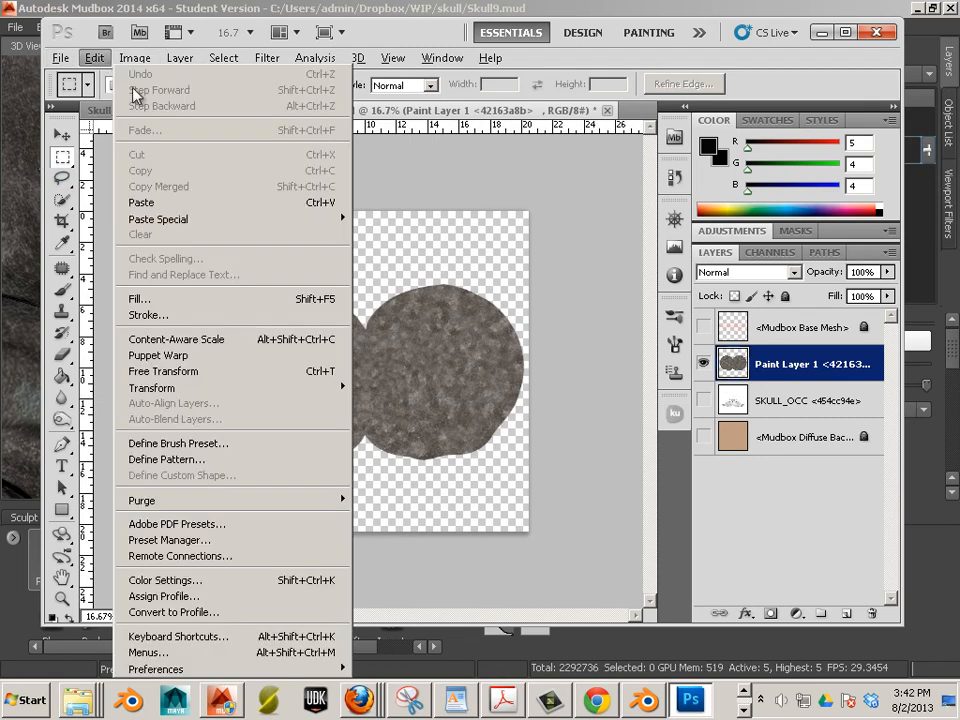
left_click(439, 182)
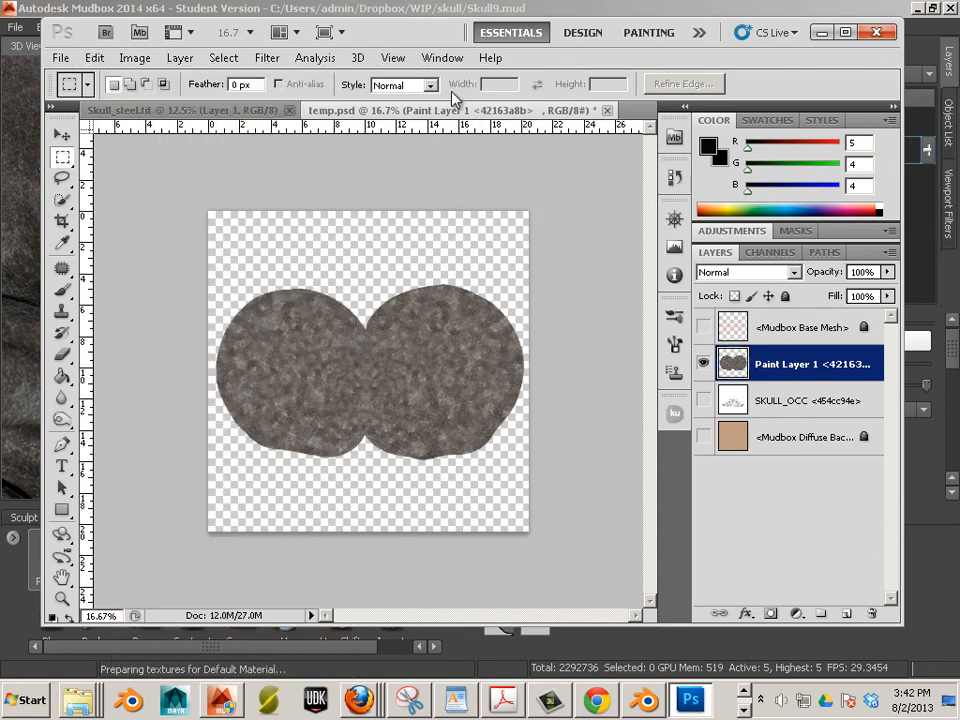
left_click(441, 58)
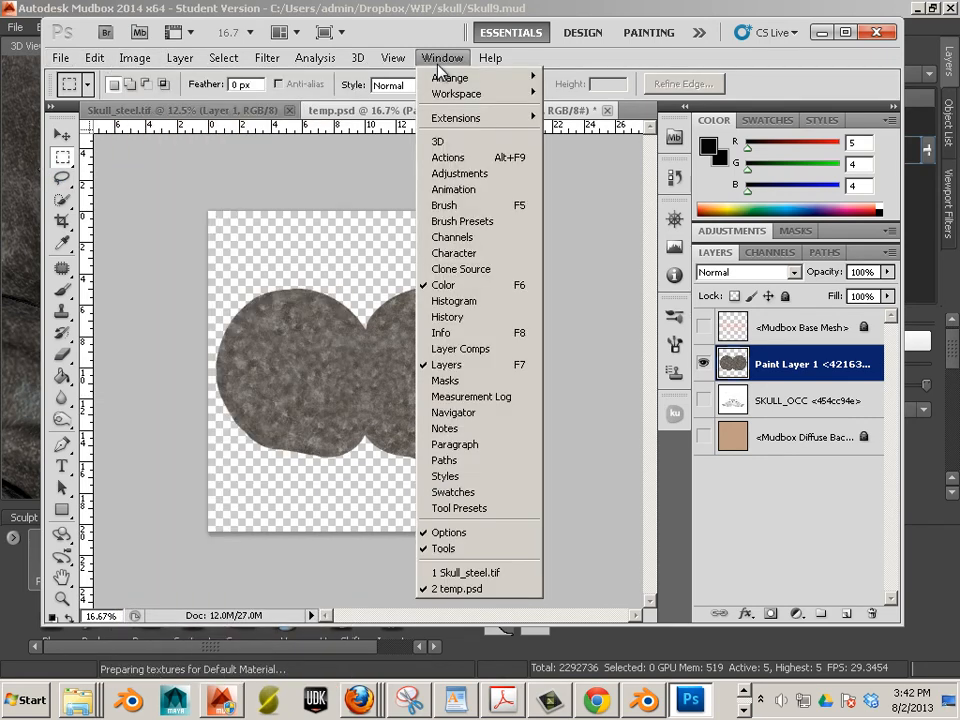
left_click(476, 414)
left_click_drag(575, 443, 574, 443)
scroll(317, 392, "down", 3)
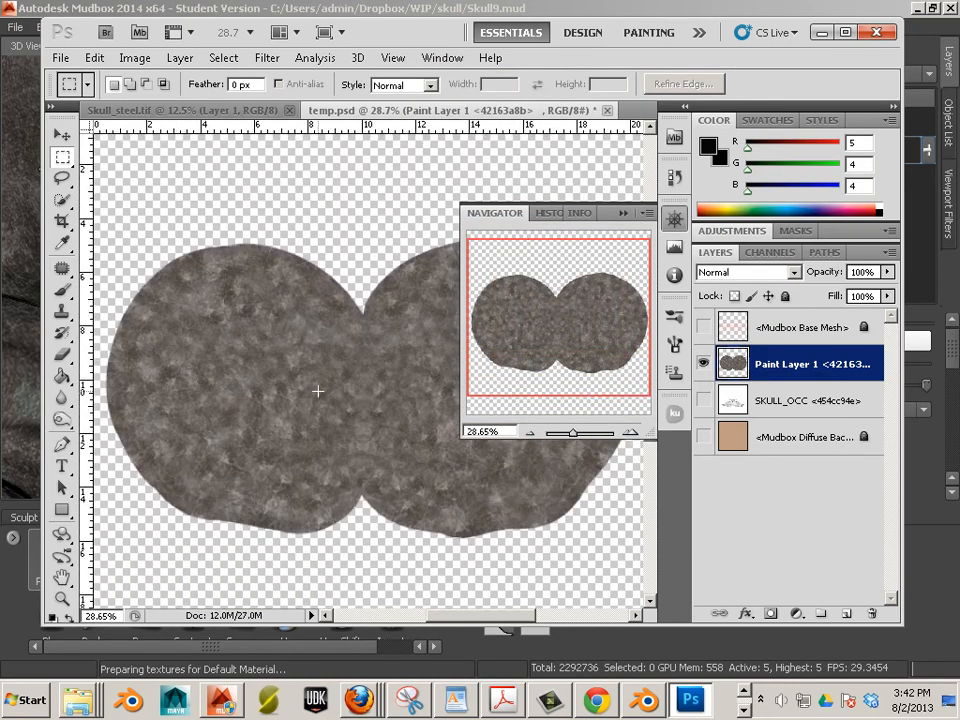
scroll(318, 390, "up", 5, "alt")
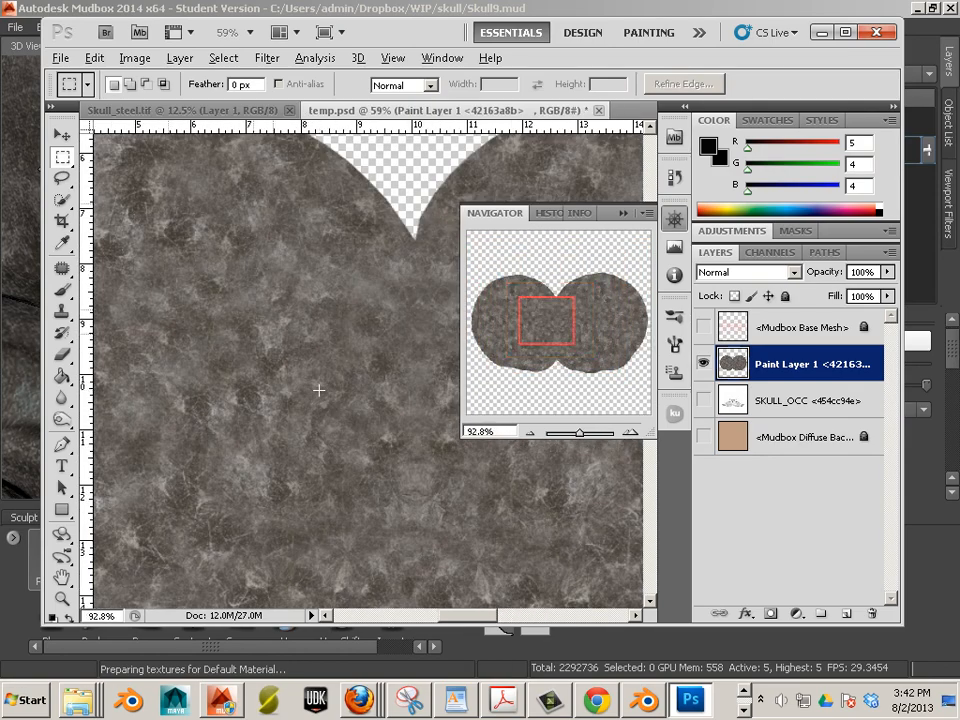
scroll(318, 386, "up", 4, "alt")
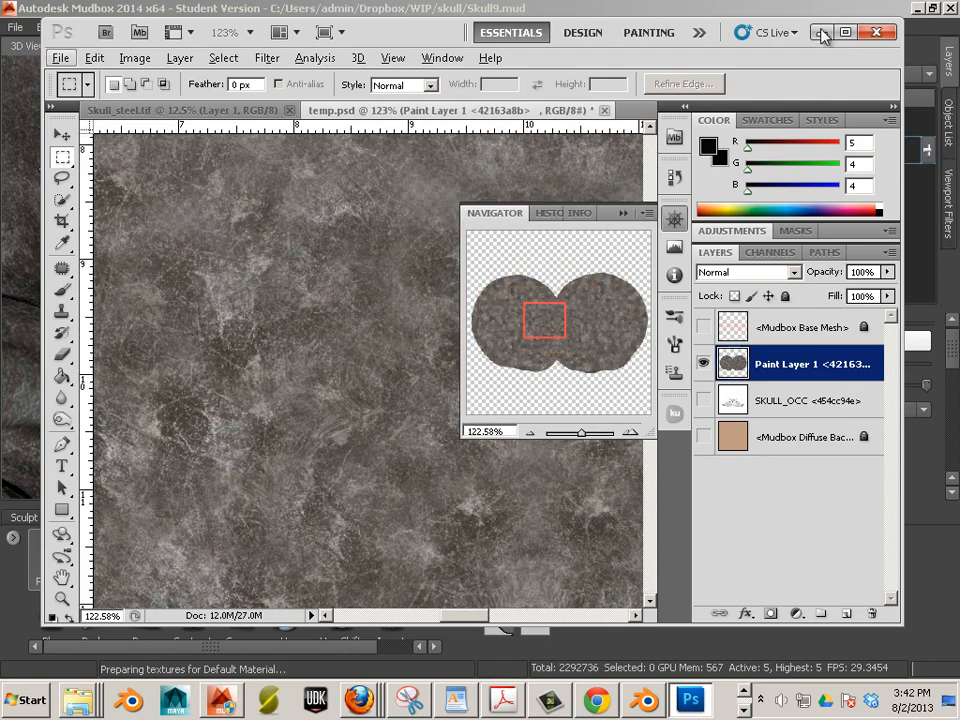
left_click(840, 34)
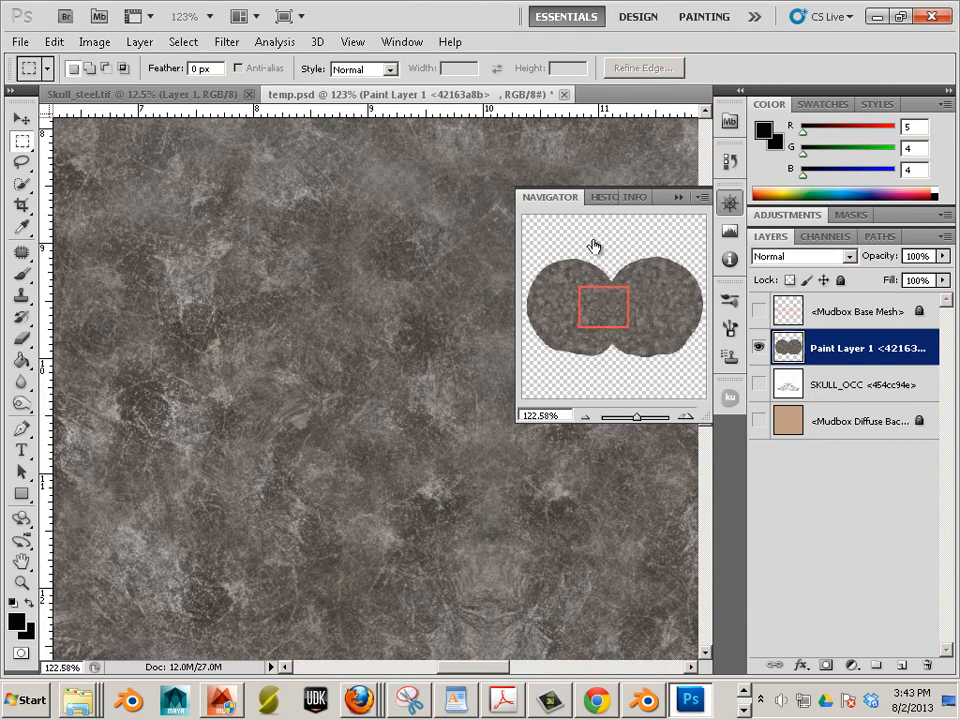
scroll(333, 303, "down", 5, "alt")
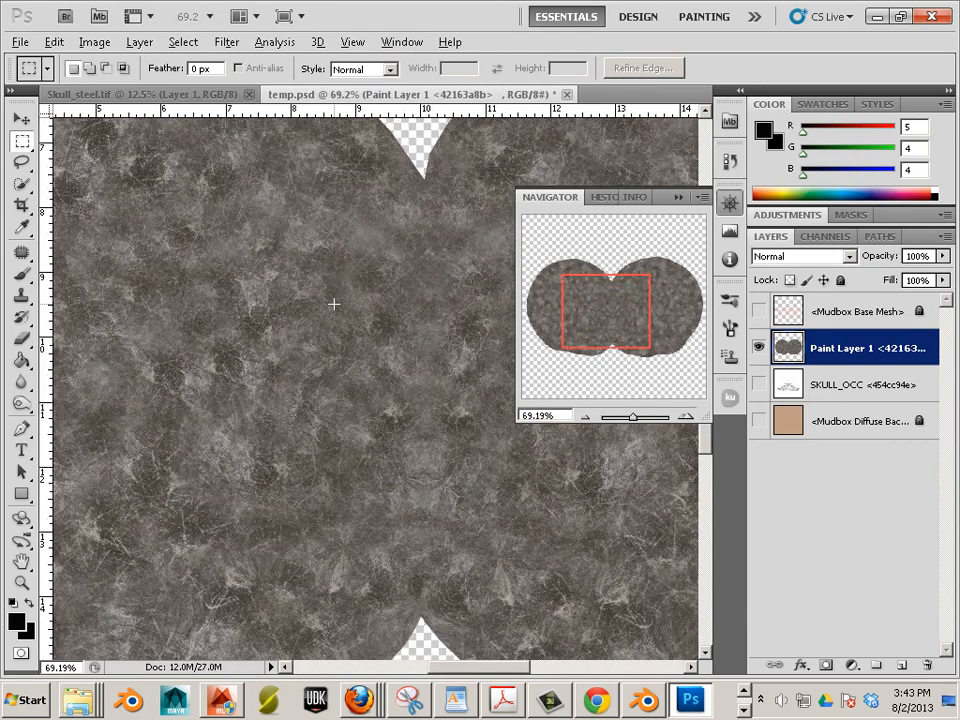
scroll(333, 303, "up", 4, "alt")
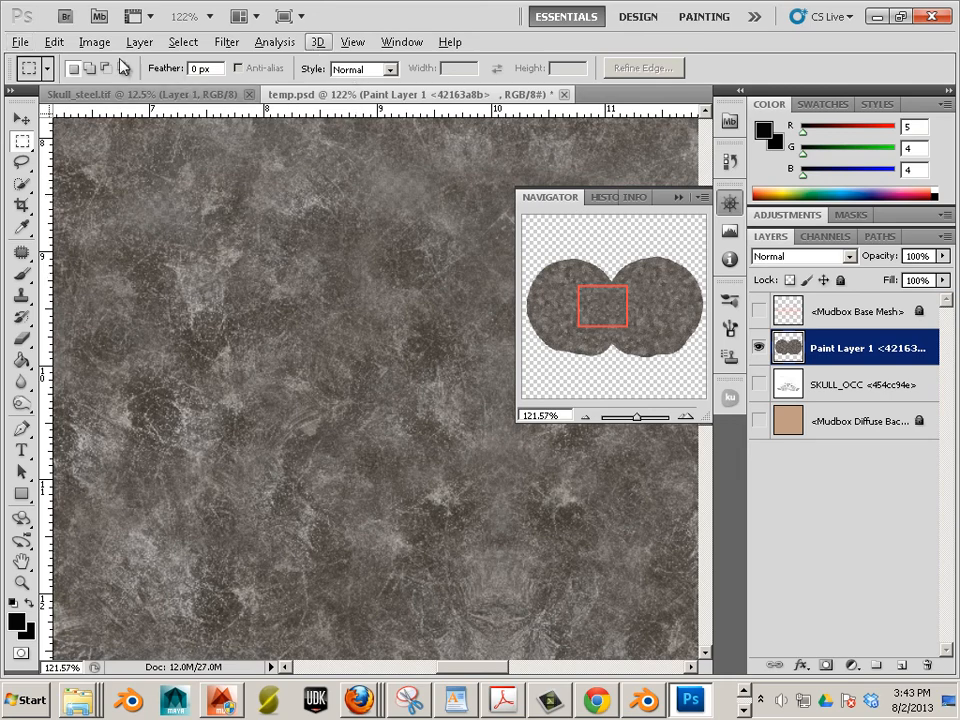
Apply Levels to Paint Layer 1 with input black 129, midtone 1.00 and input white 148 to isolate the bright scratches
left_click(85, 43)
mouse_move(116, 92)
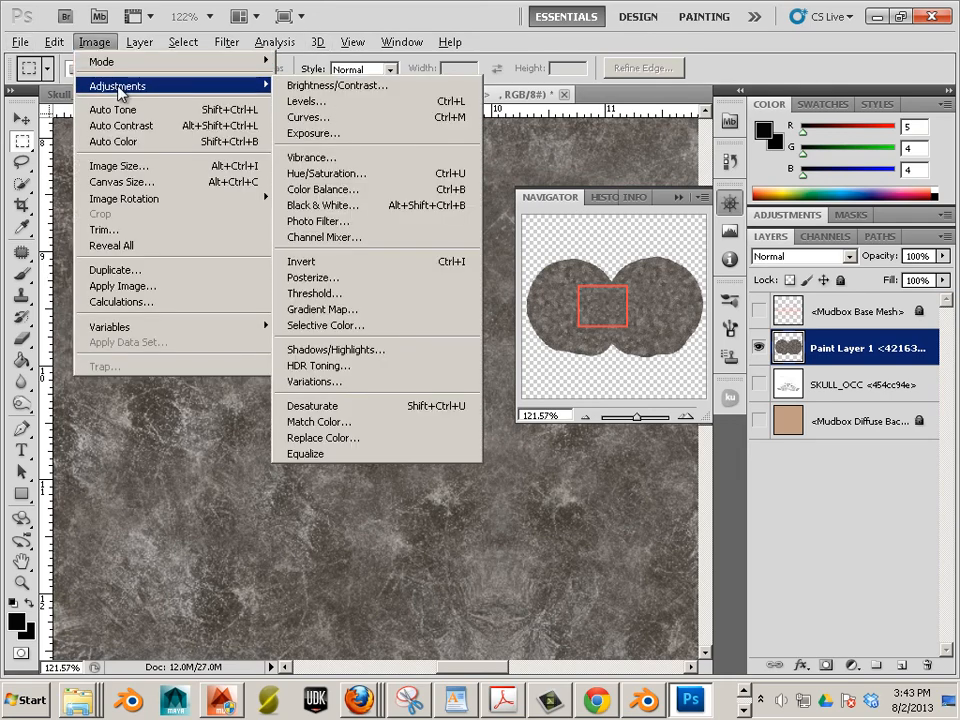
left_click(336, 103)
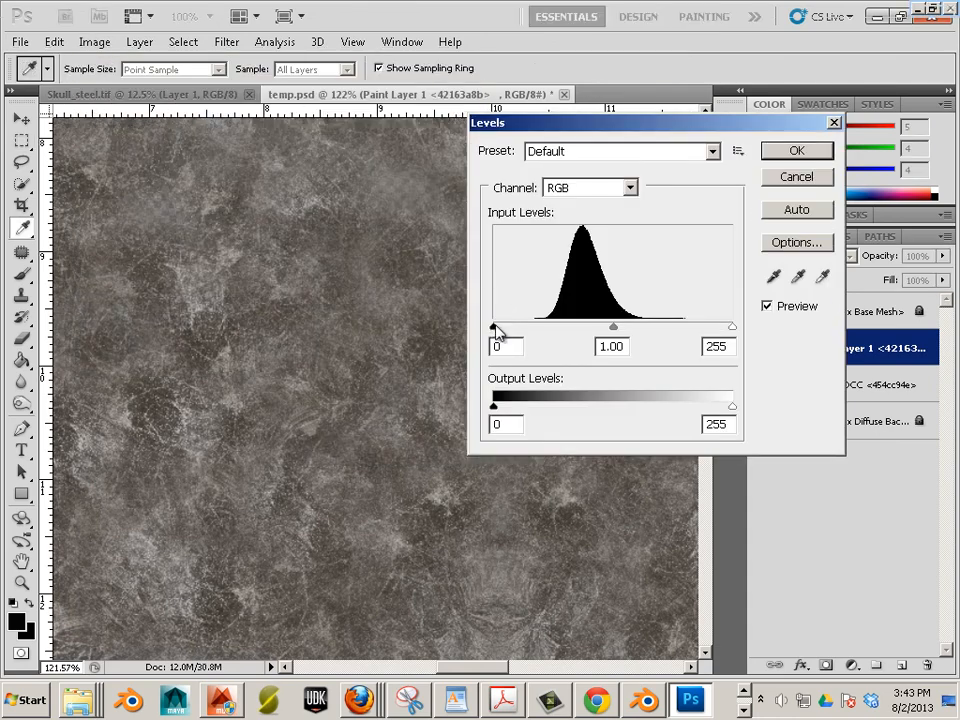
left_click_drag(495, 327, 576, 318)
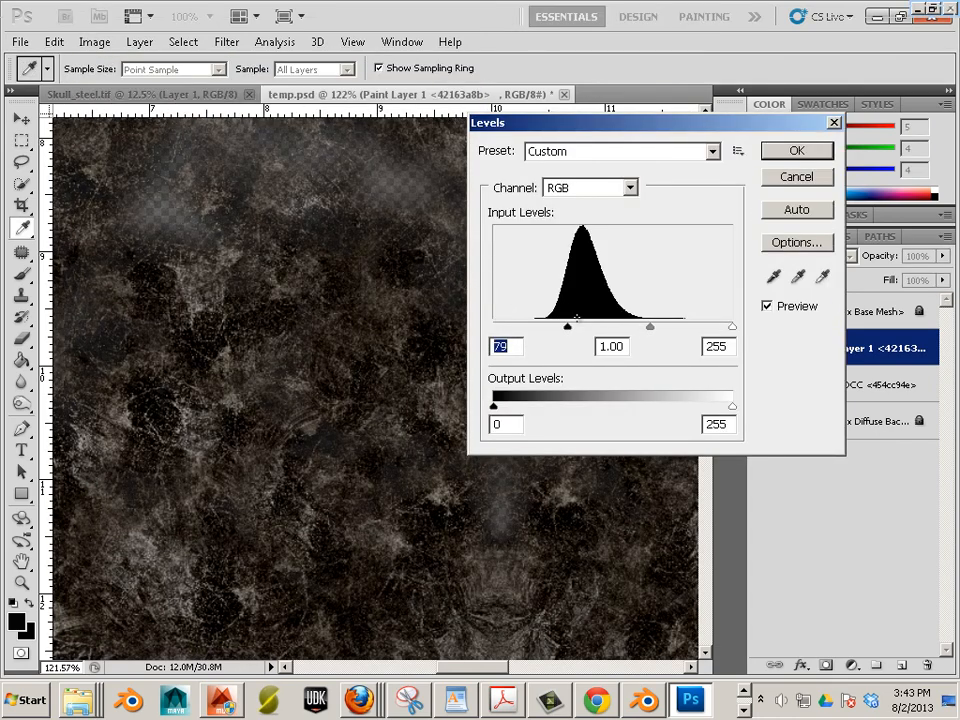
left_click_drag(650, 328, 624, 326)
left_click_drag(722, 328, 644, 330)
left_click_drag(567, 328, 584, 328)
left_click_drag(647, 330, 616, 331)
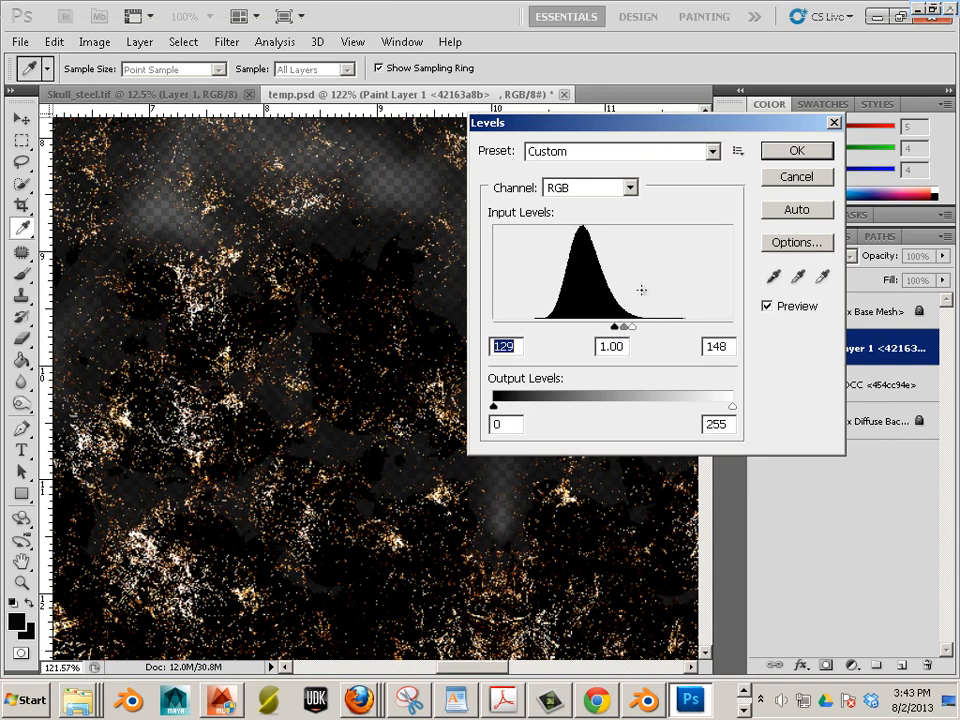
left_click(797, 152)
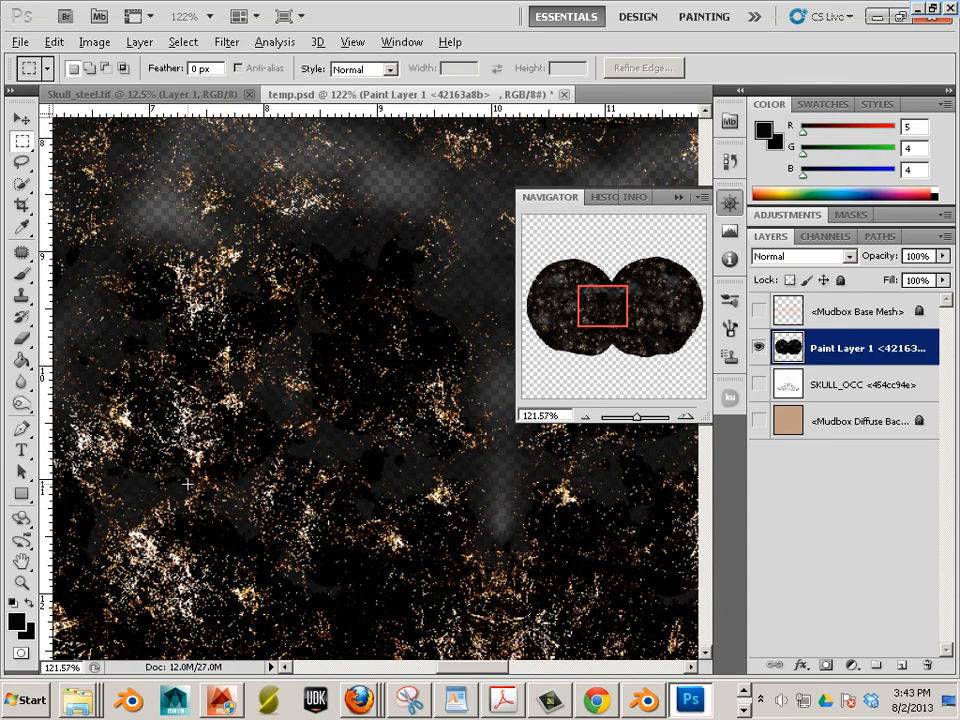
Add a layer directly beneath Paint Layer 1, fill it with black sampled from the texture, and merge Paint Layer 1 down into it
scroll(188, 484, "down", 5, "alt")
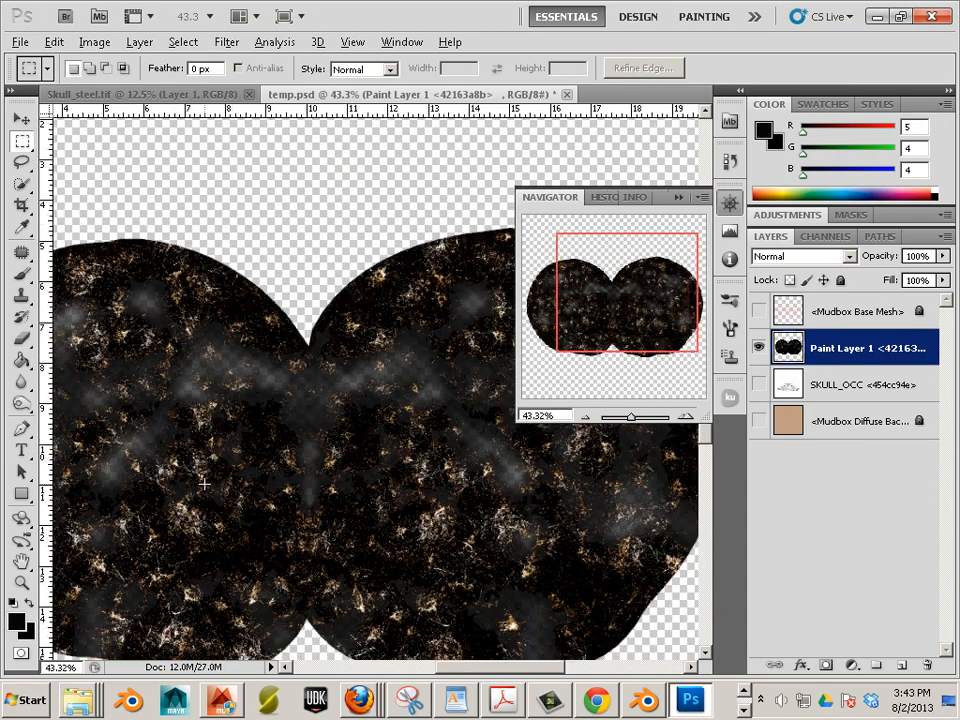
scroll(204, 484, "down", 1, "alt")
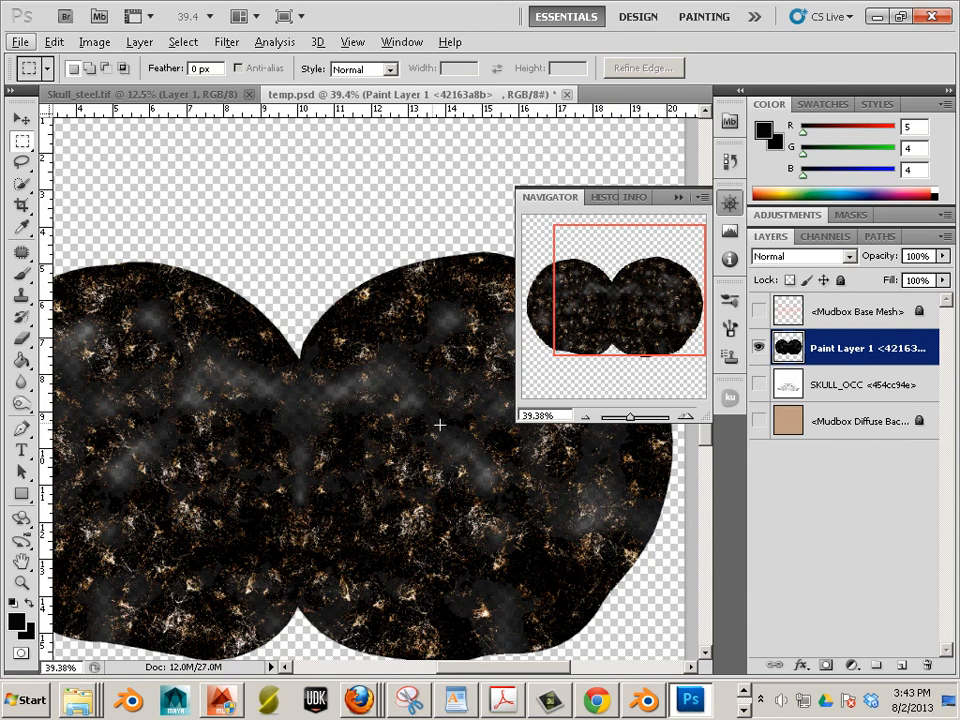
left_click(835, 390)
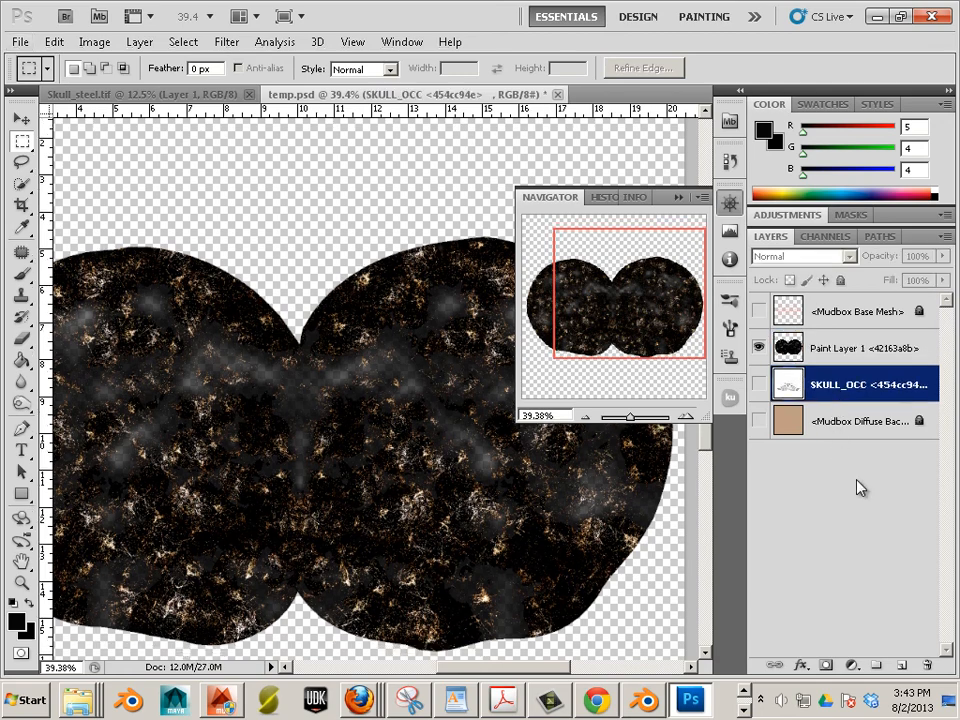
left_click(901, 664)
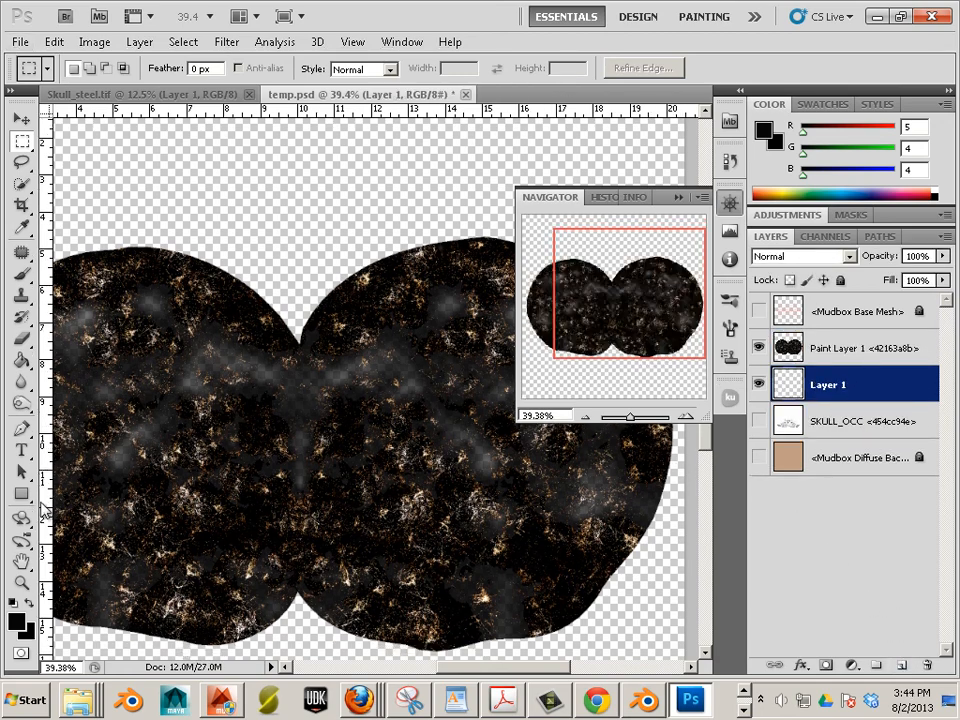
key("g")
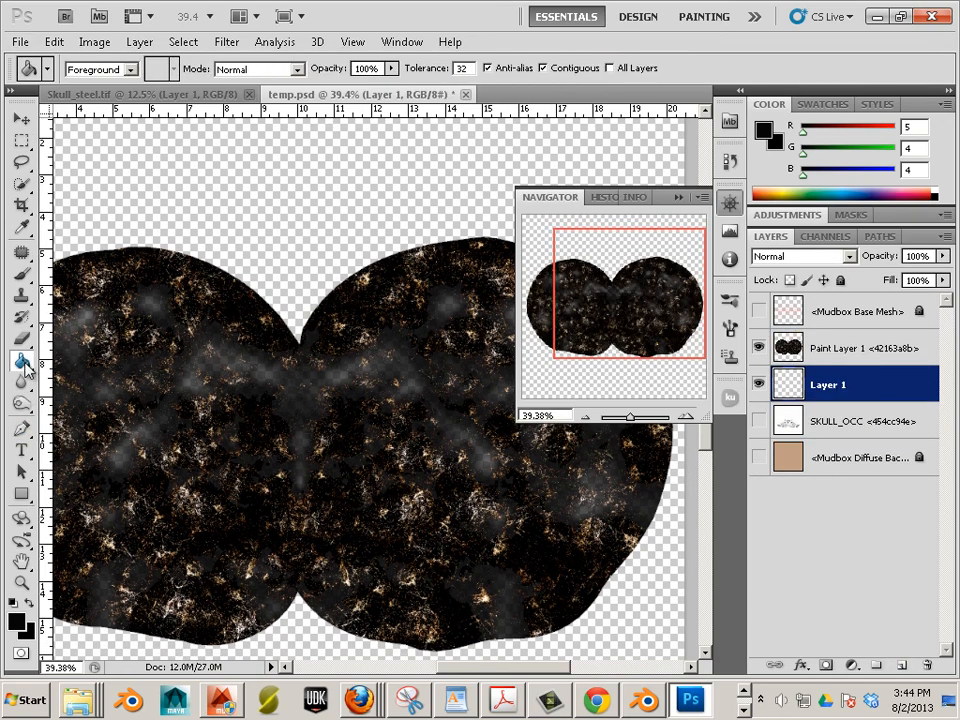
left_click(257, 334, "alt")
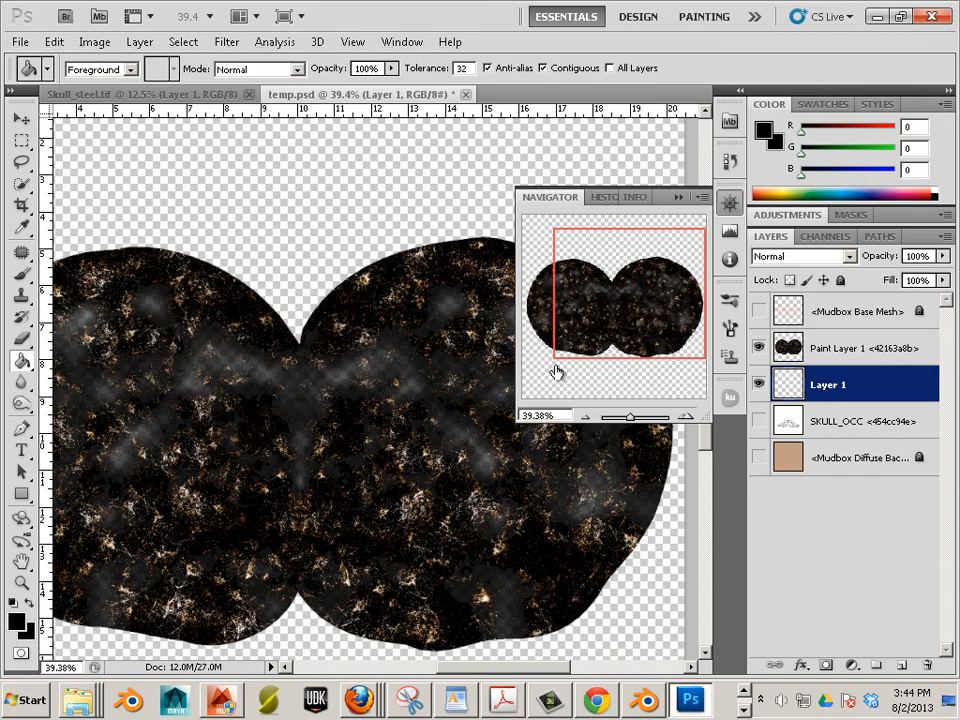
left_click(277, 288)
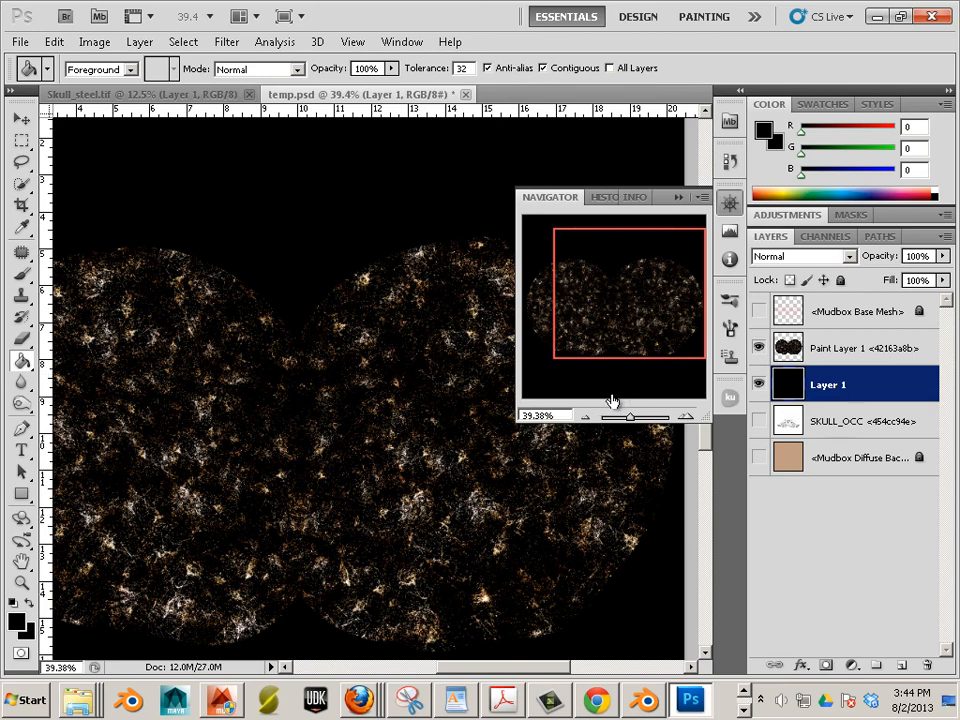
left_click(860, 360)
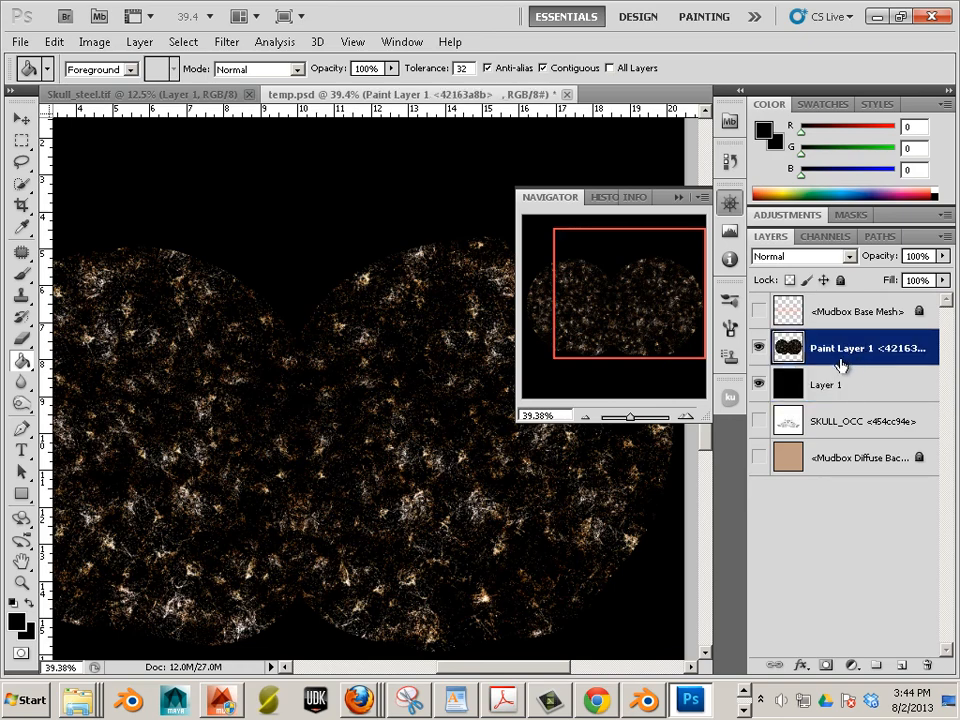
key("ctrl+e")
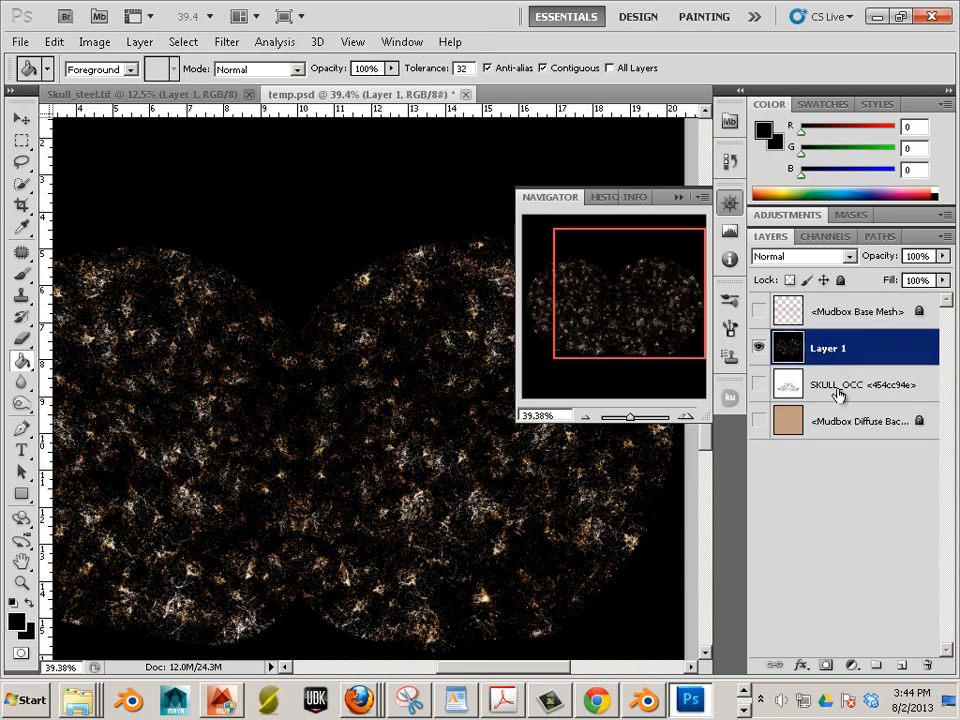
Delete the Mudbox Diffuse Background, Mudbox Base Mesh and SKULL_OCC layers so the merged scratch layer is the only one left
left_click(845, 384)
left_click(815, 418)
left_click(759, 421)
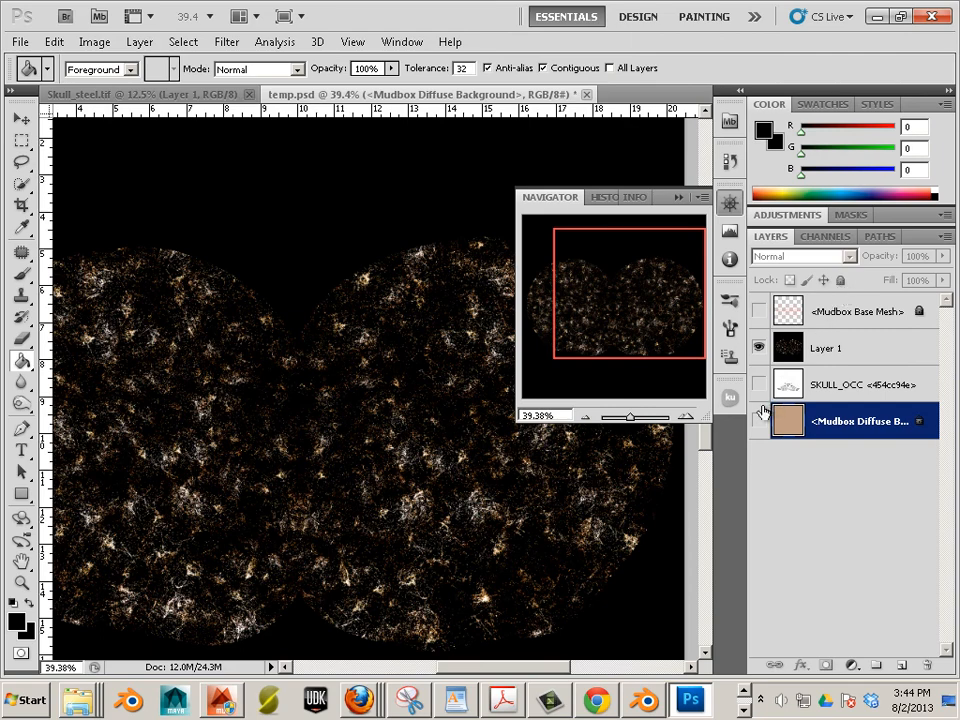
left_click(840, 280)
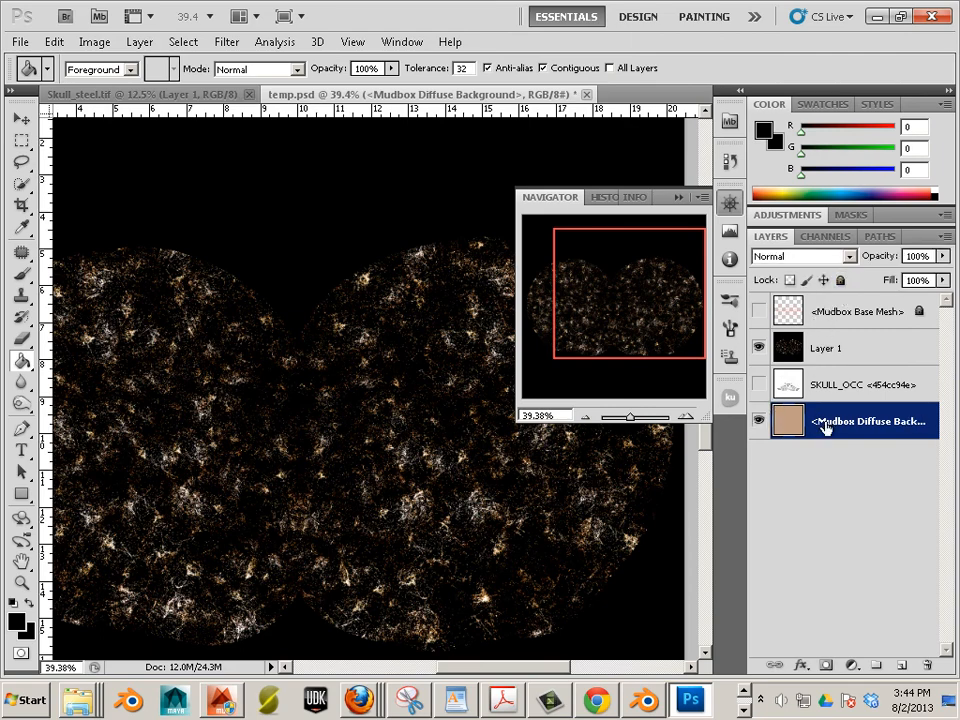
key("Delete")
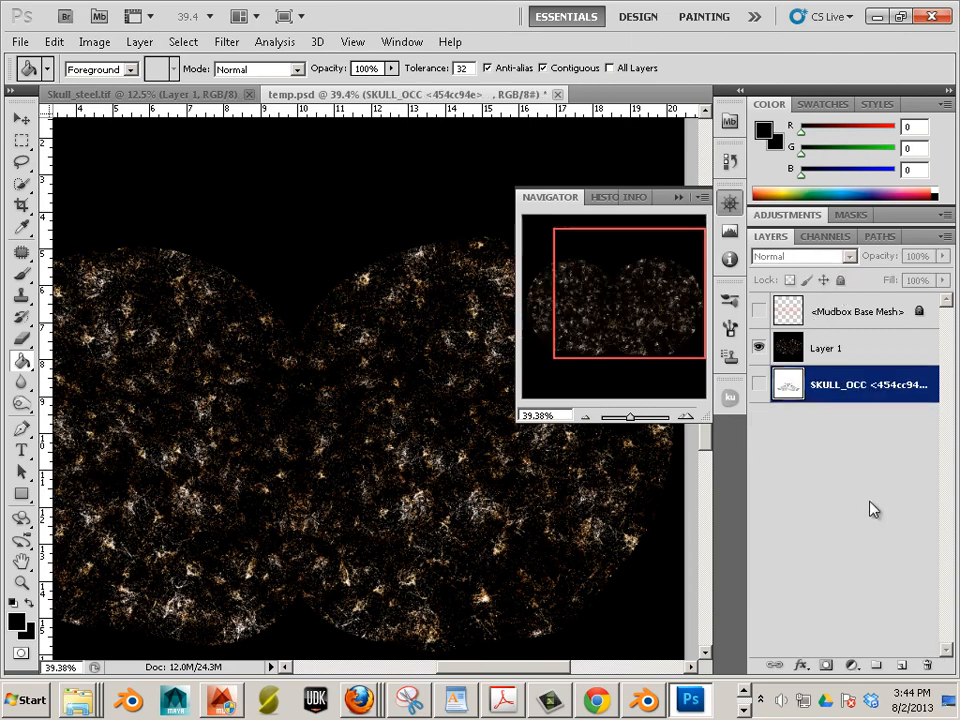
left_click(800, 311)
left_click(759, 311)
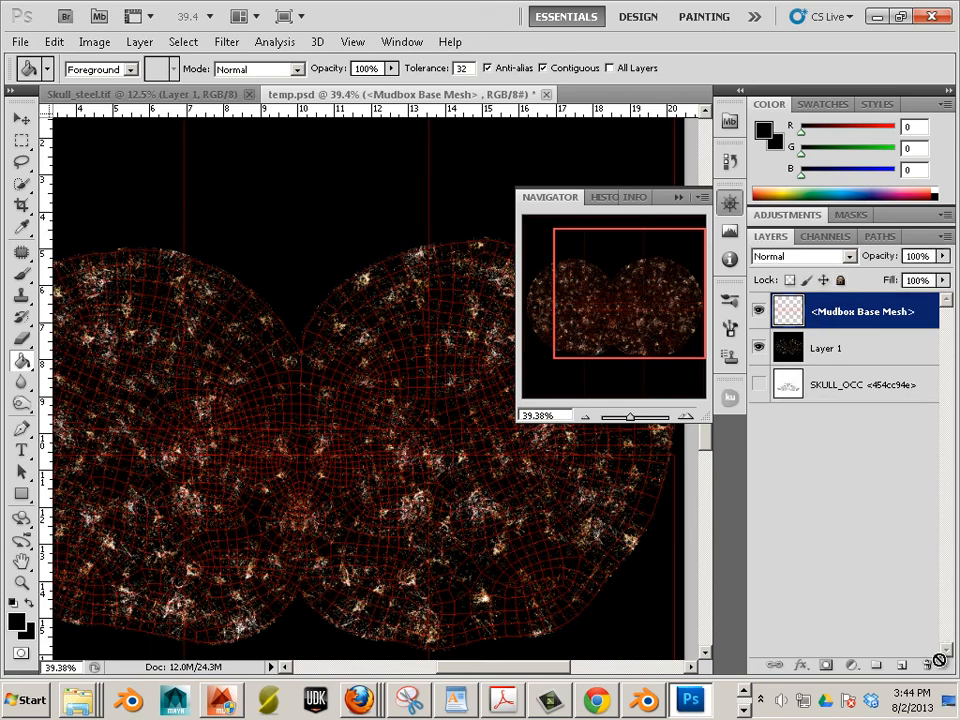
key("ctrl+e")
left_click(826, 350)
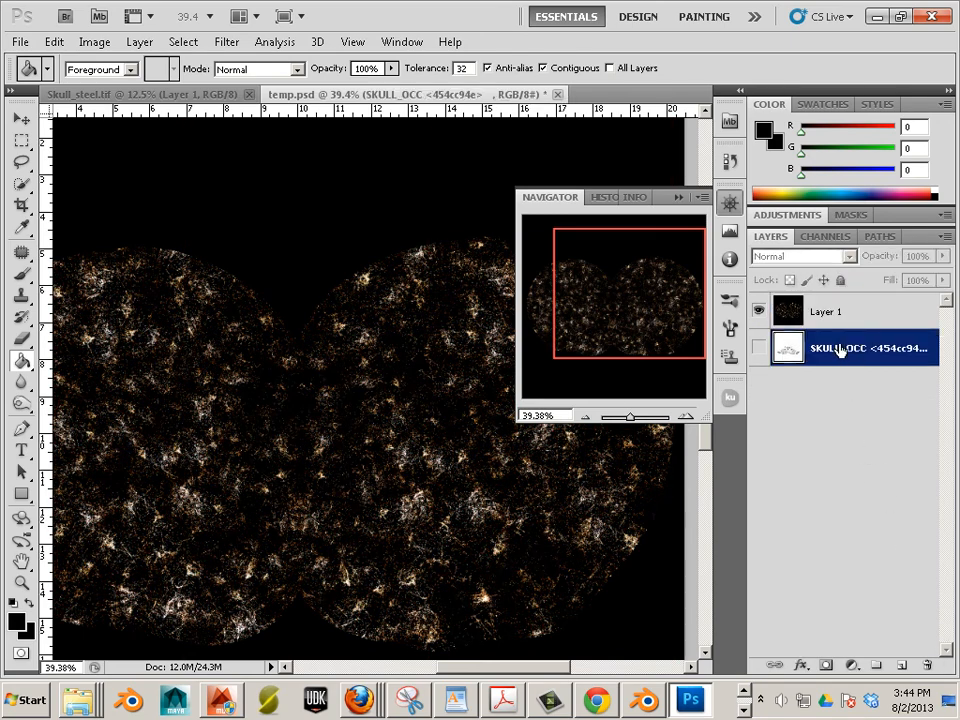
left_click_drag(875, 550, 927, 664)
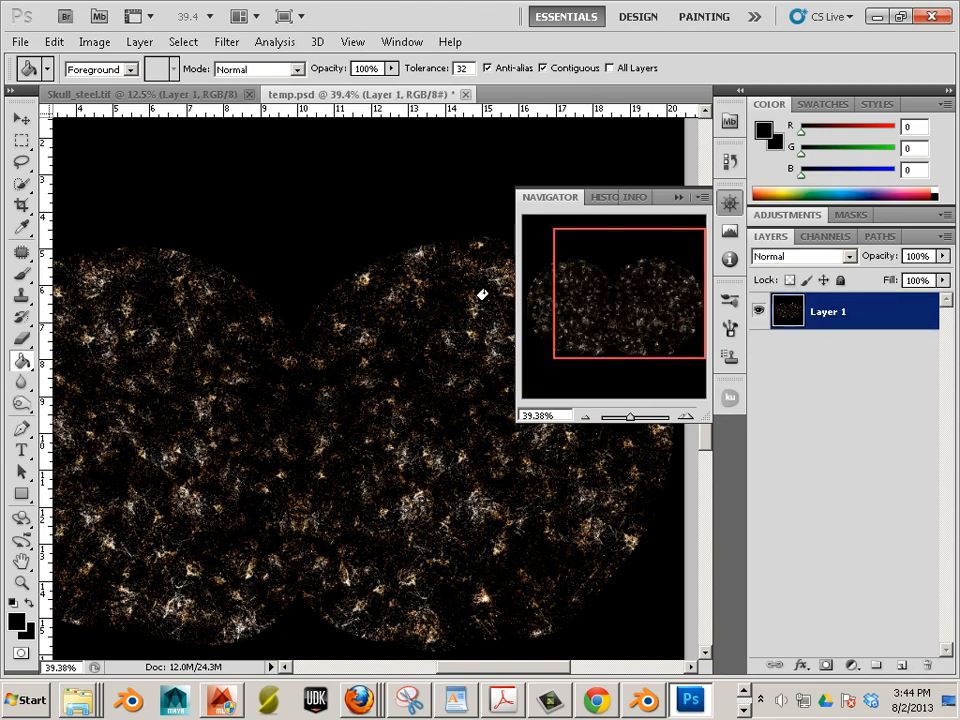
Start saving the image as a new file and browse to the Dropbox\WIP\skull folder within the admin user folder on drive C
left_click(20, 41)
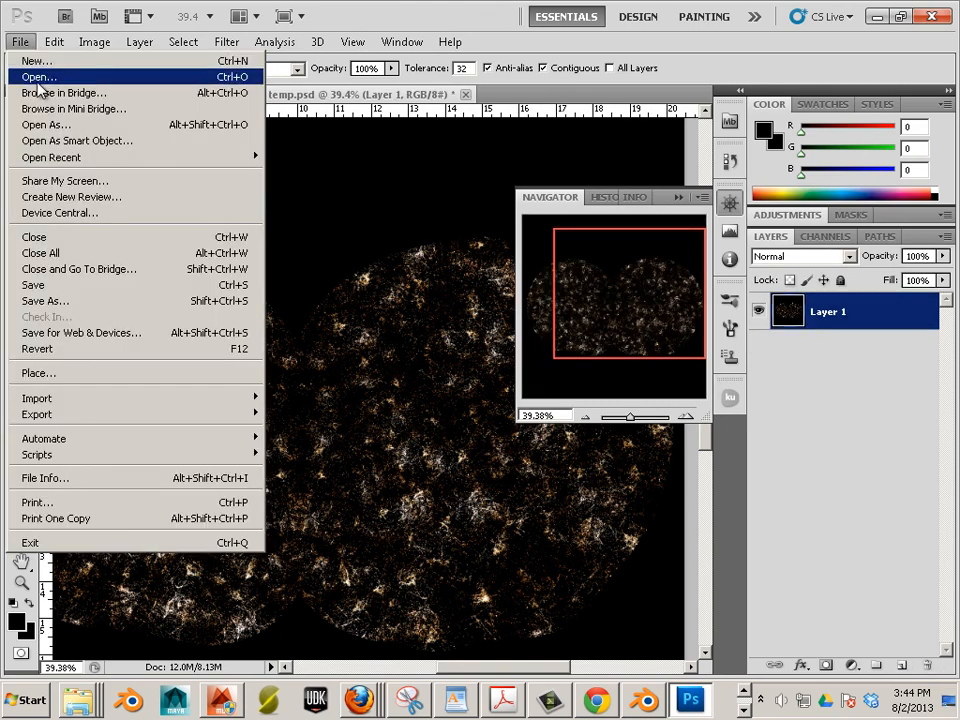
left_click(88, 305)
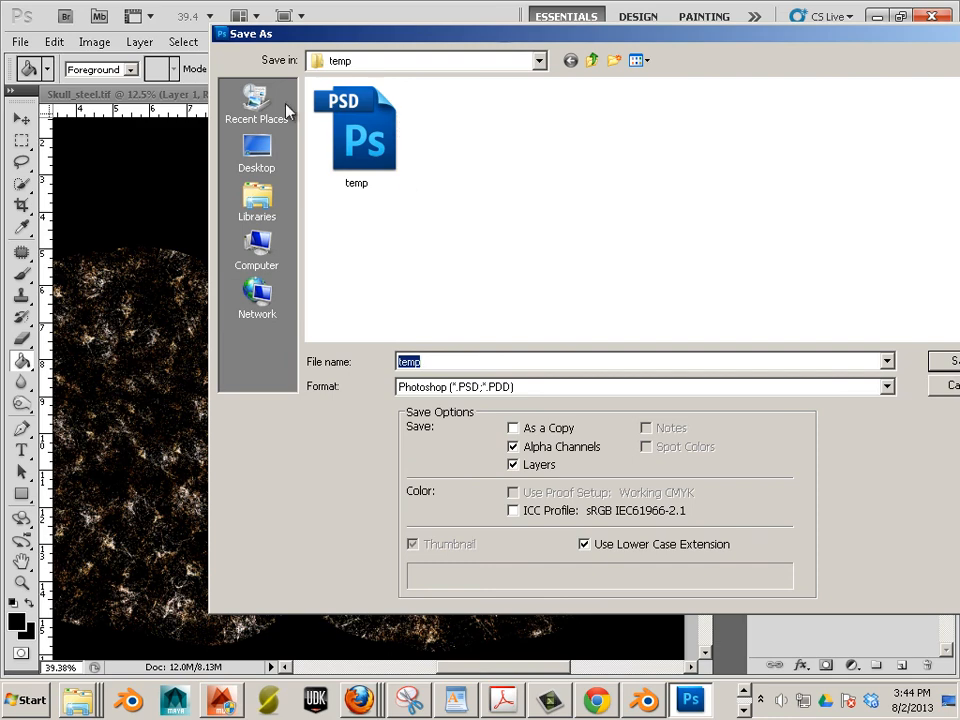
left_click(257, 160)
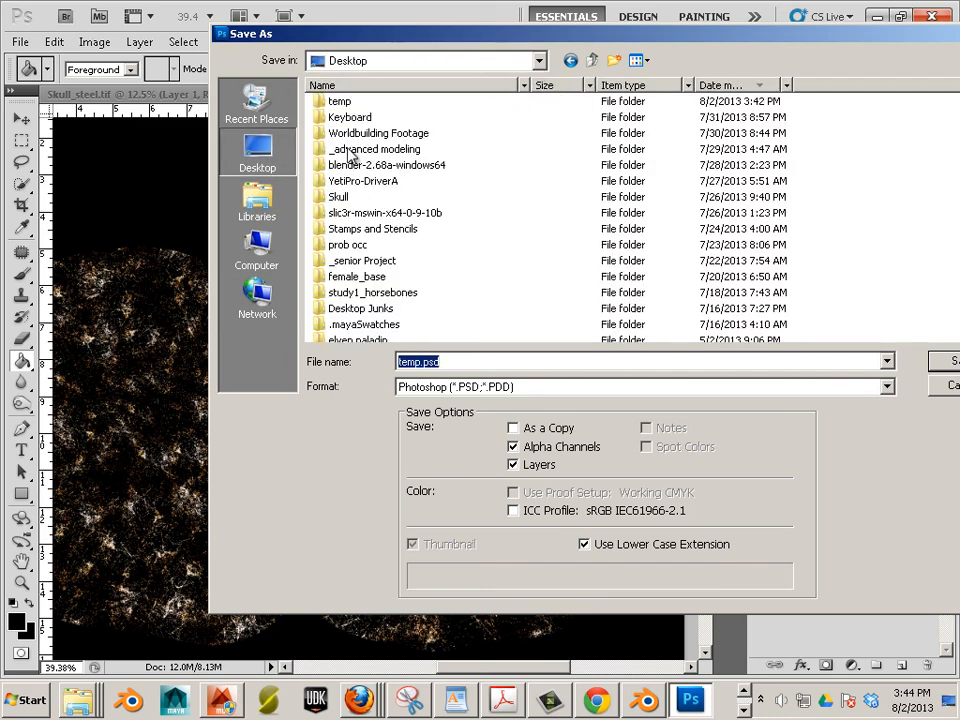
left_click(263, 257)
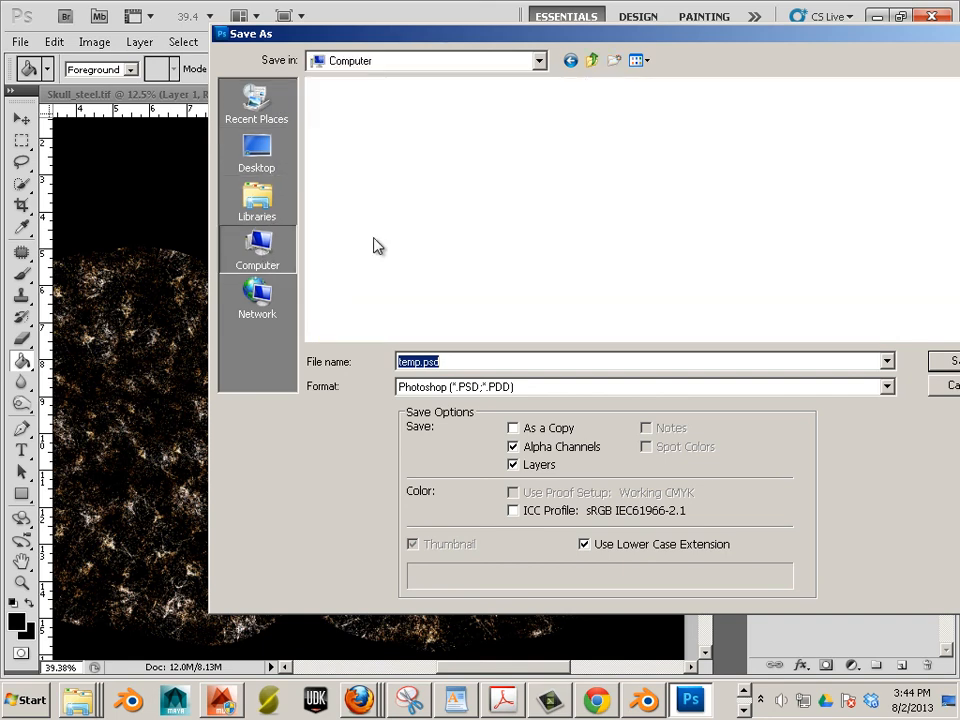
double_click(447, 150)
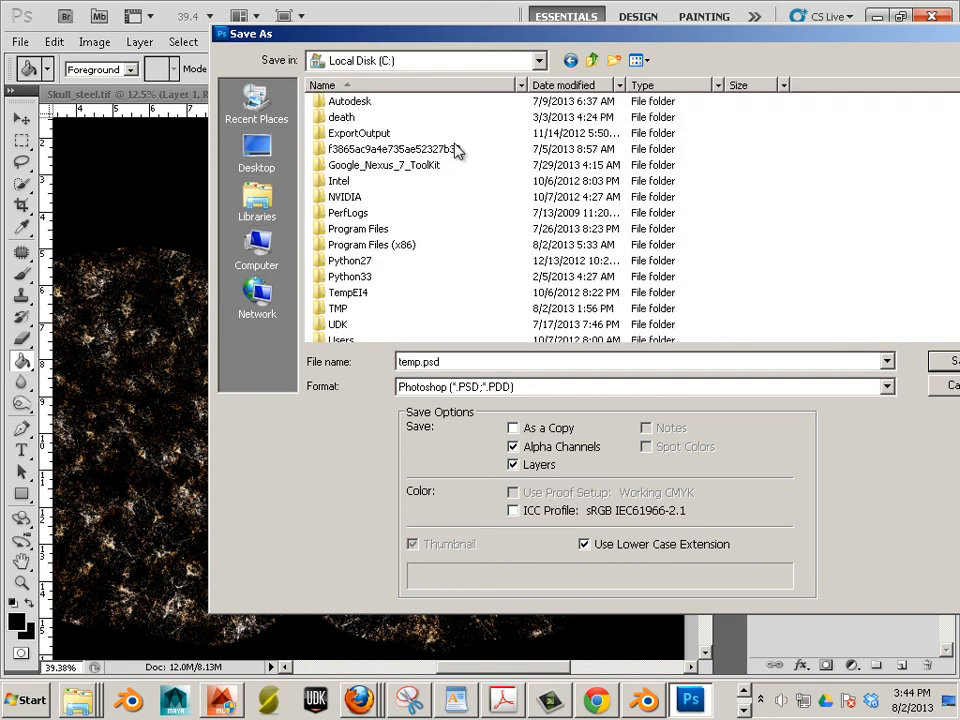
scroll(366, 305, "down", 1)
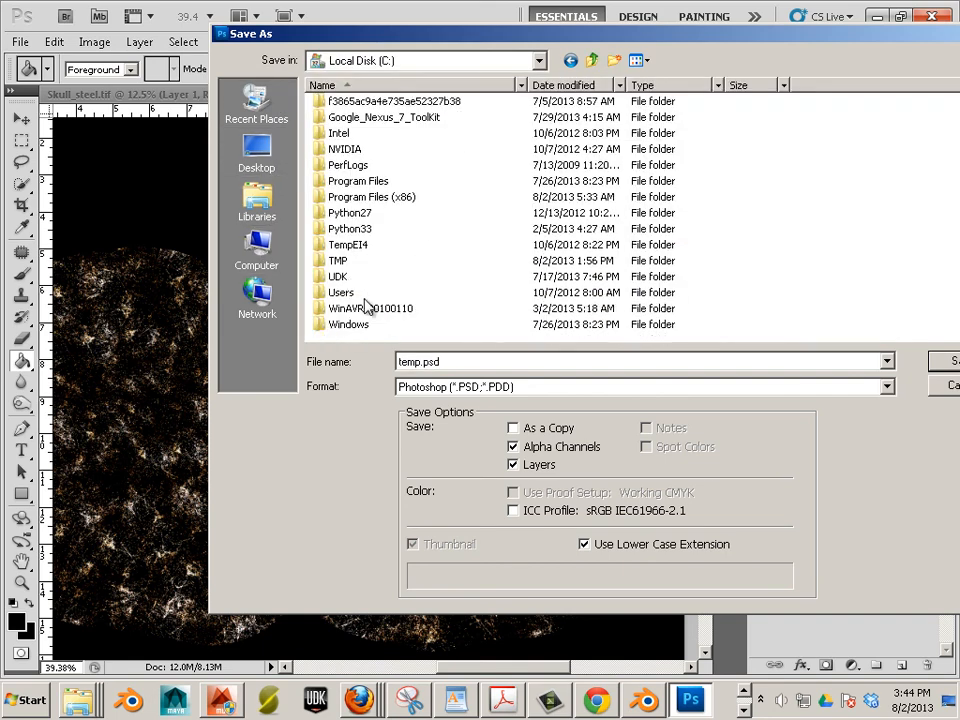
double_click(343, 293)
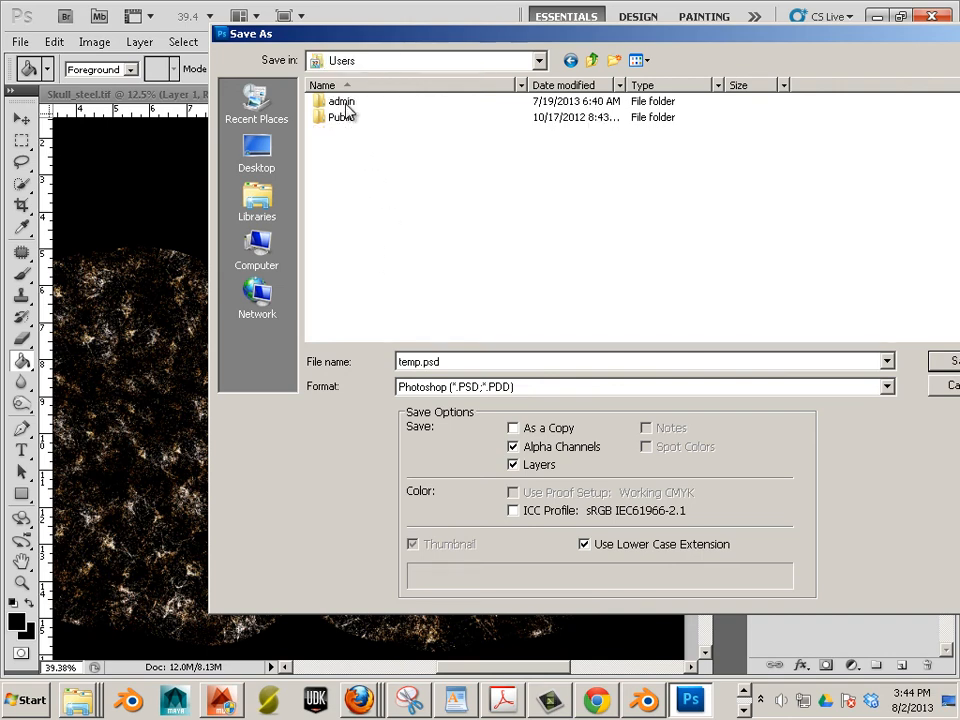
double_click(340, 101)
scroll(352, 175, "down", 1)
double_click(350, 228)
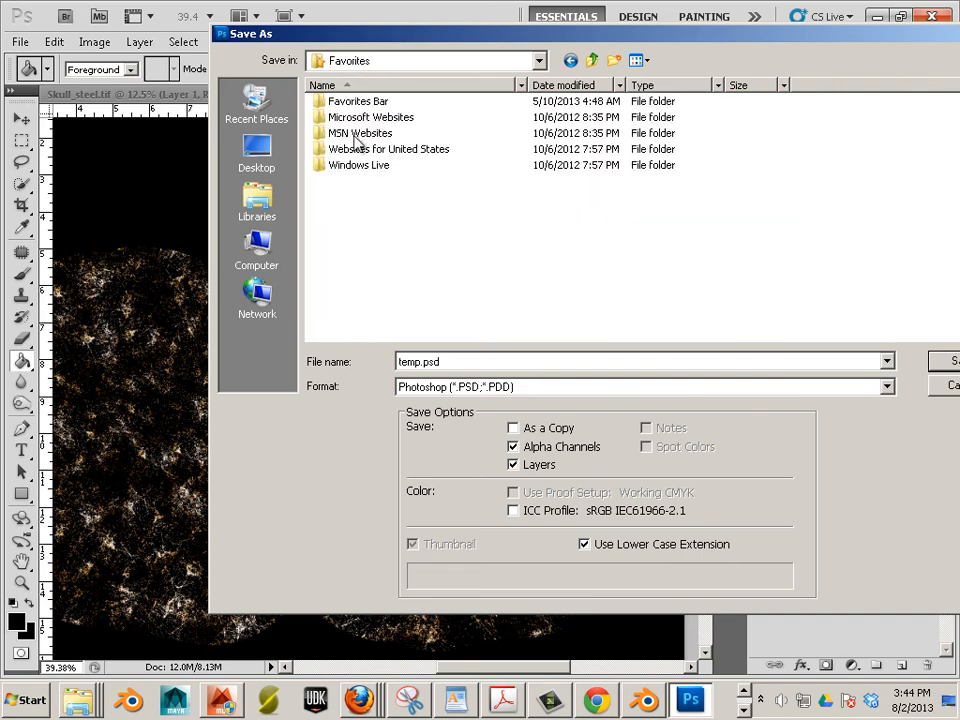
left_click(570, 60)
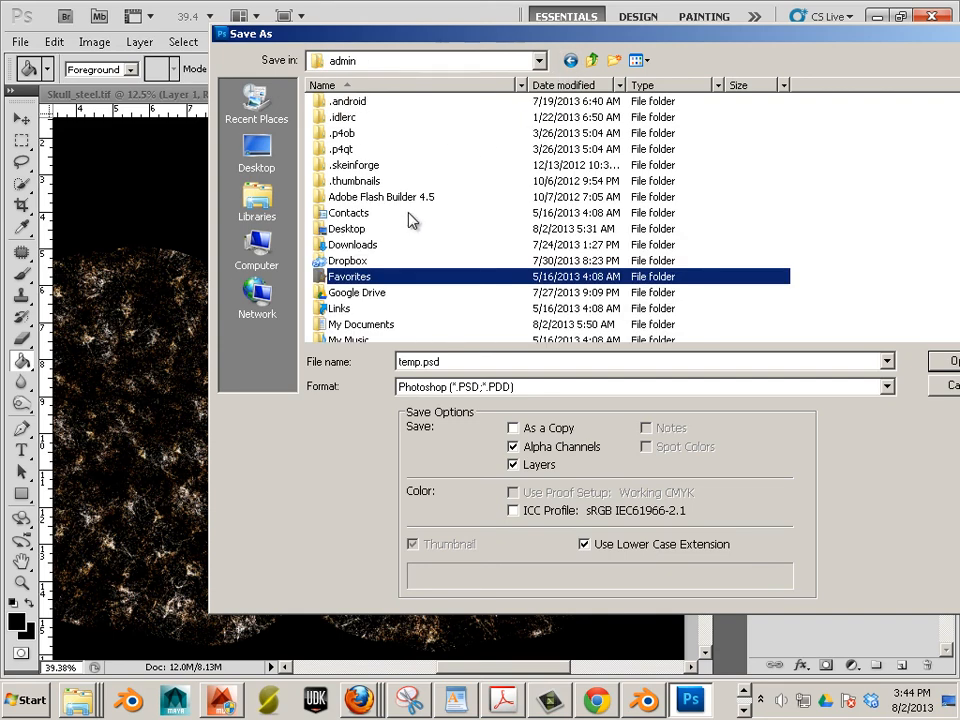
double_click(356, 262)
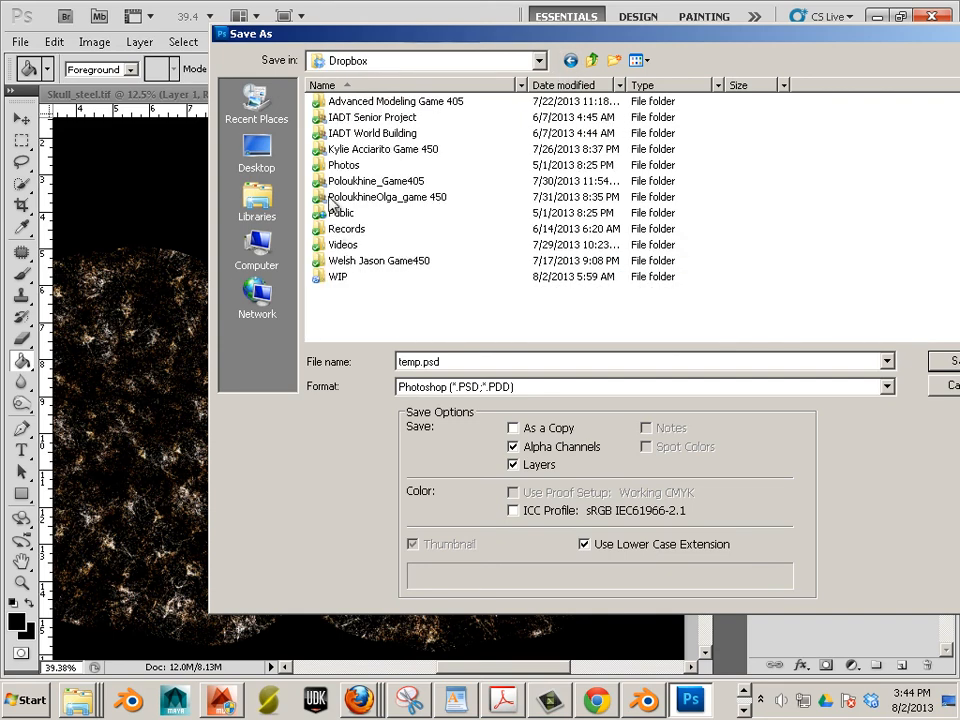
double_click(340, 277)
scroll(350, 282, "down", 1)
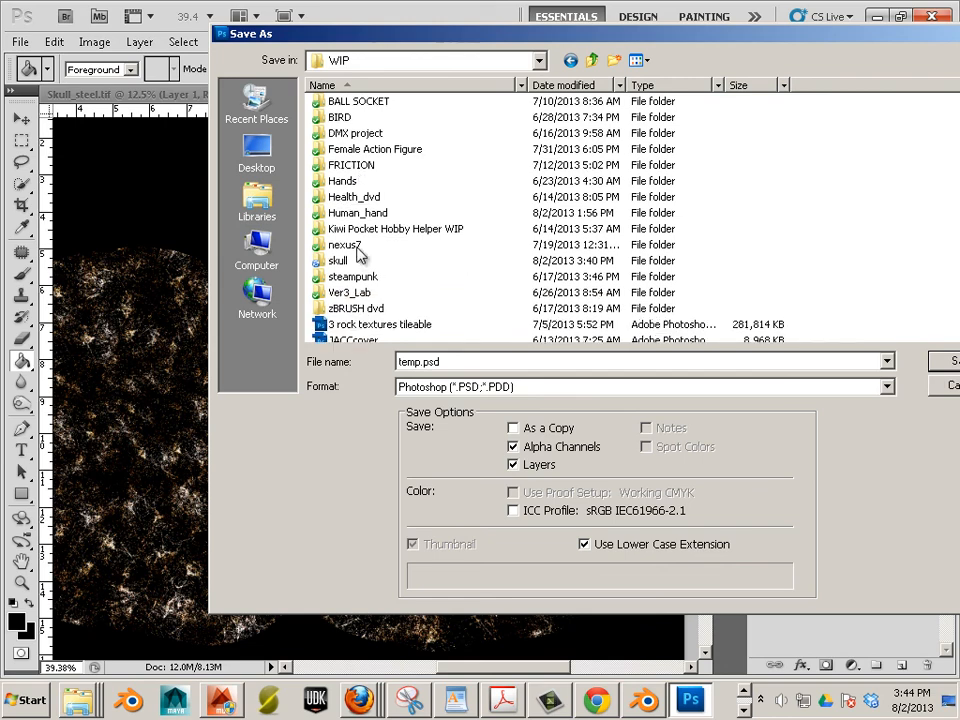
double_click(352, 270)
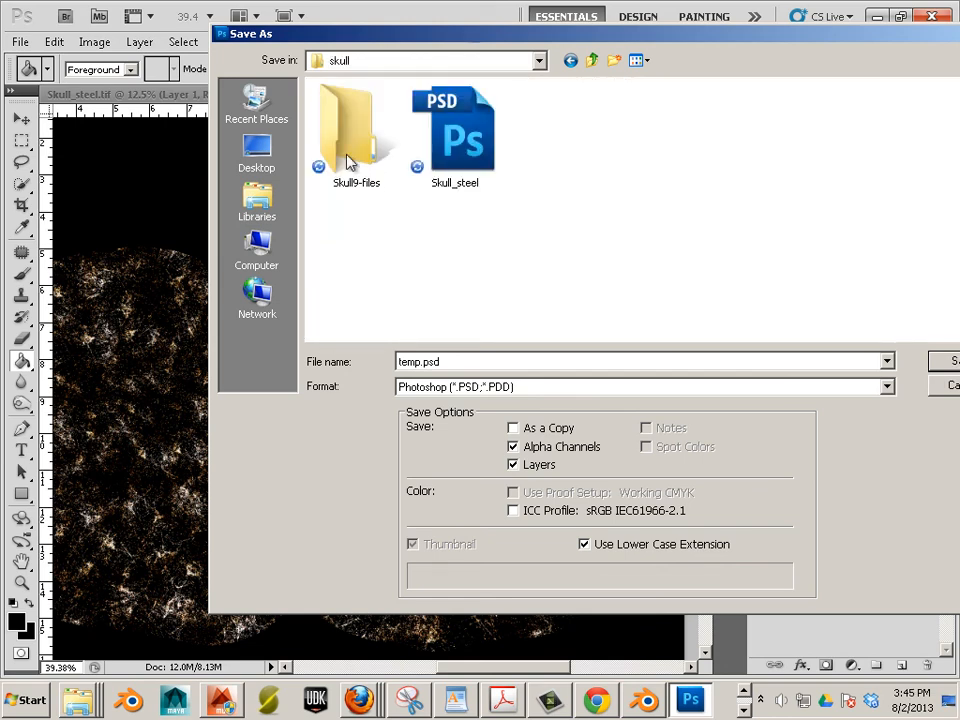
Save the scratch map as Spec in Photoshop format, with Layers included and Maximize Compatibility on
left_click(489, 361)
type("Spec")
left_click(528, 448)
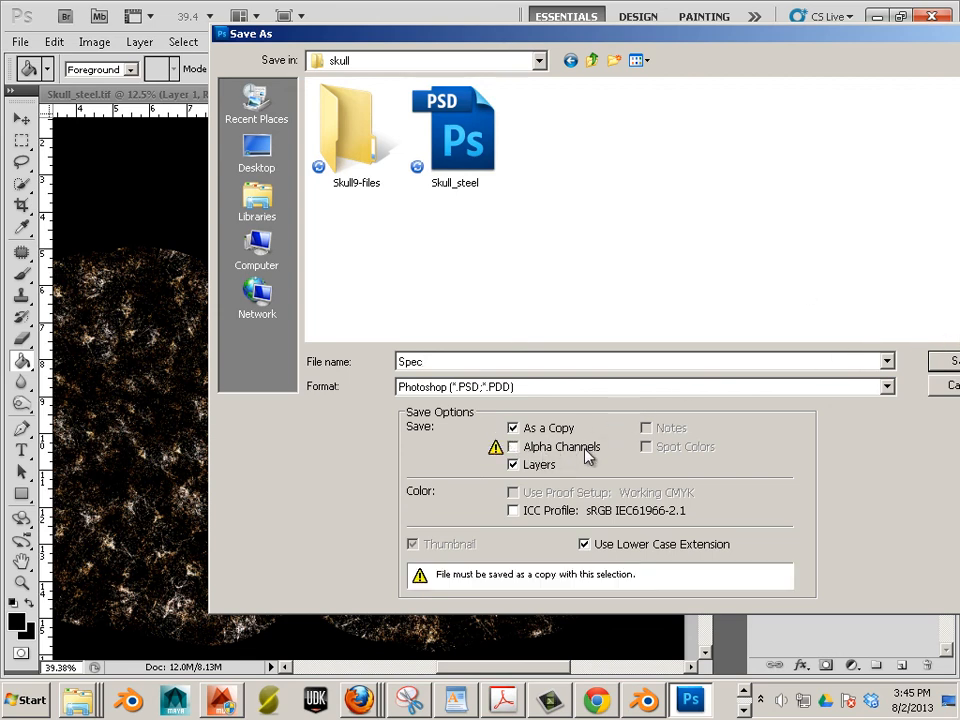
left_click(518, 446)
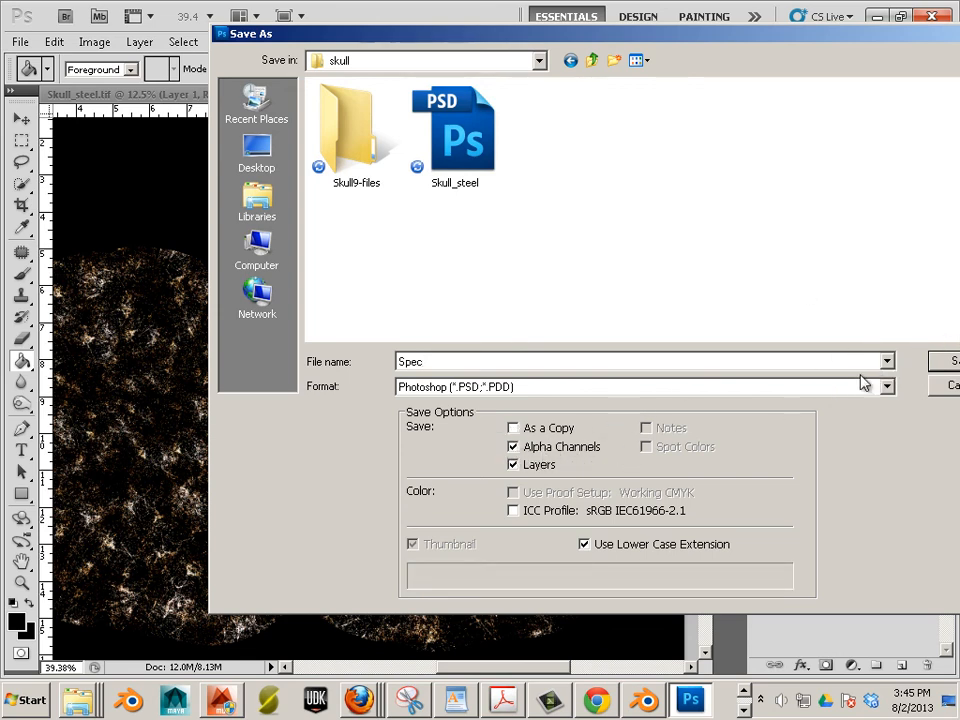
left_click(513, 447)
left_click(513, 447)
left_click(530, 447)
left_click(940, 362)
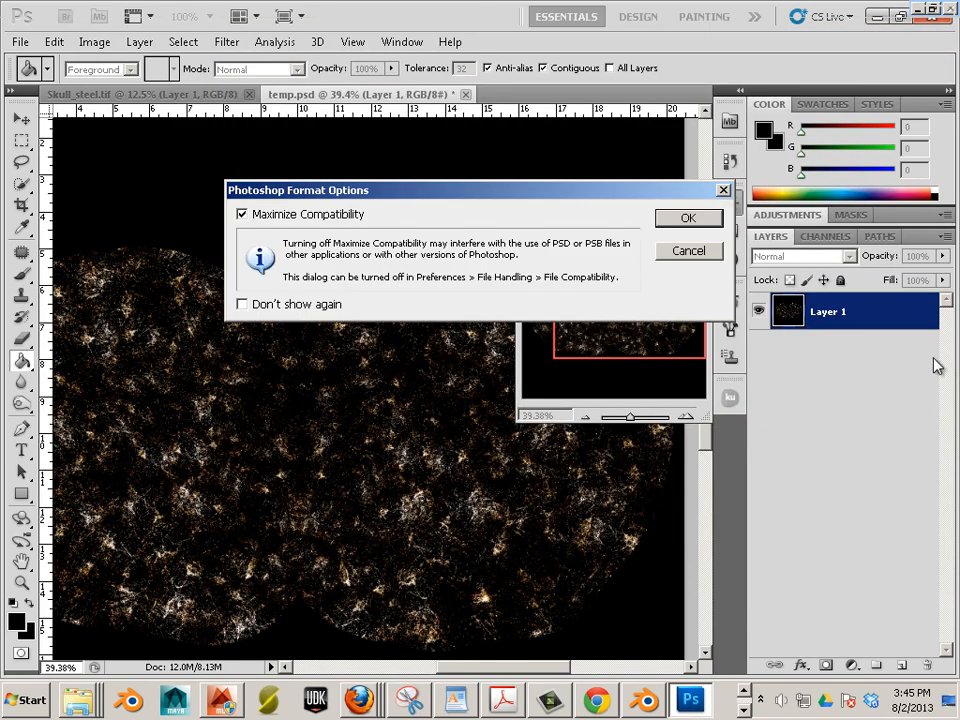
left_click(680, 220)
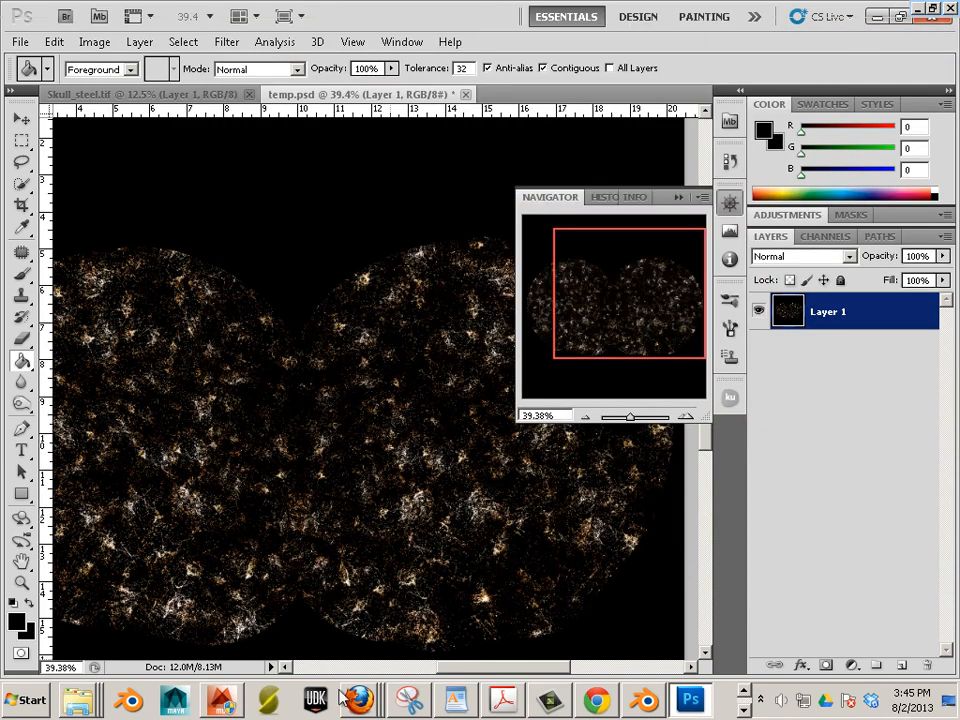
Switch to Mudbox, dismiss the temp.psd watch notice, and create a 2048 TIFF [8 bit, RGBA] paint layer in the Specular channel
left_click(221, 701)
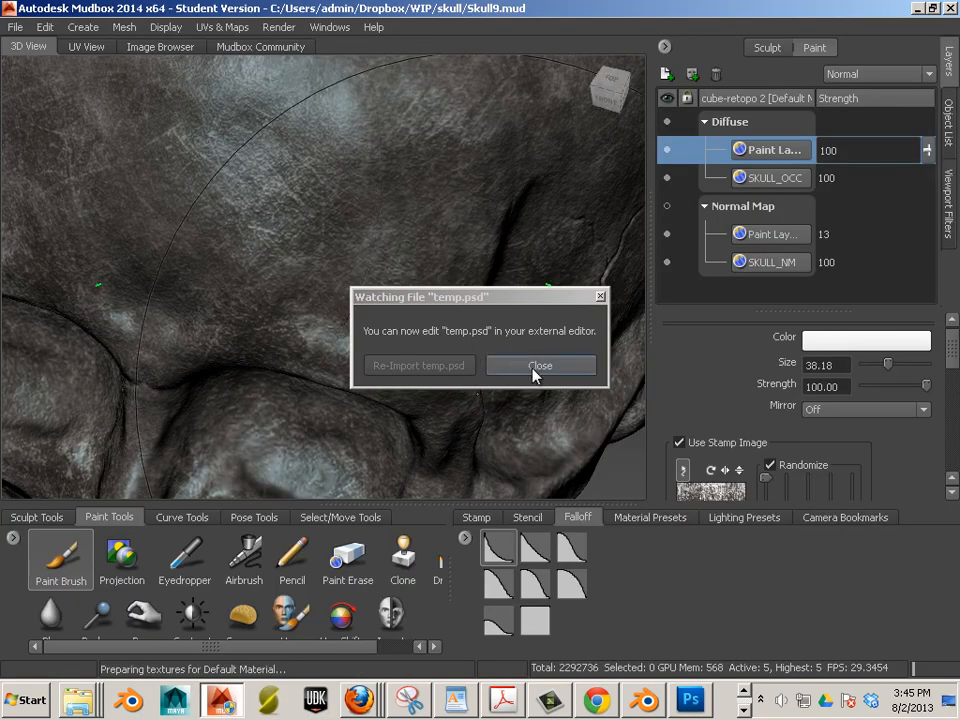
left_click(538, 366)
left_click(666, 75)
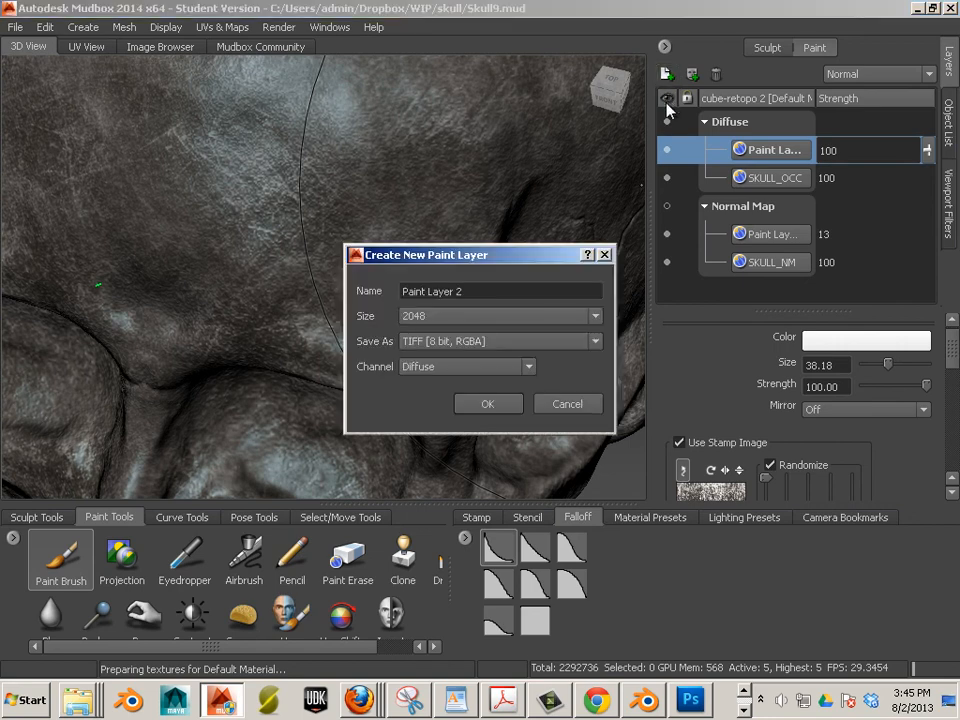
left_click(468, 366)
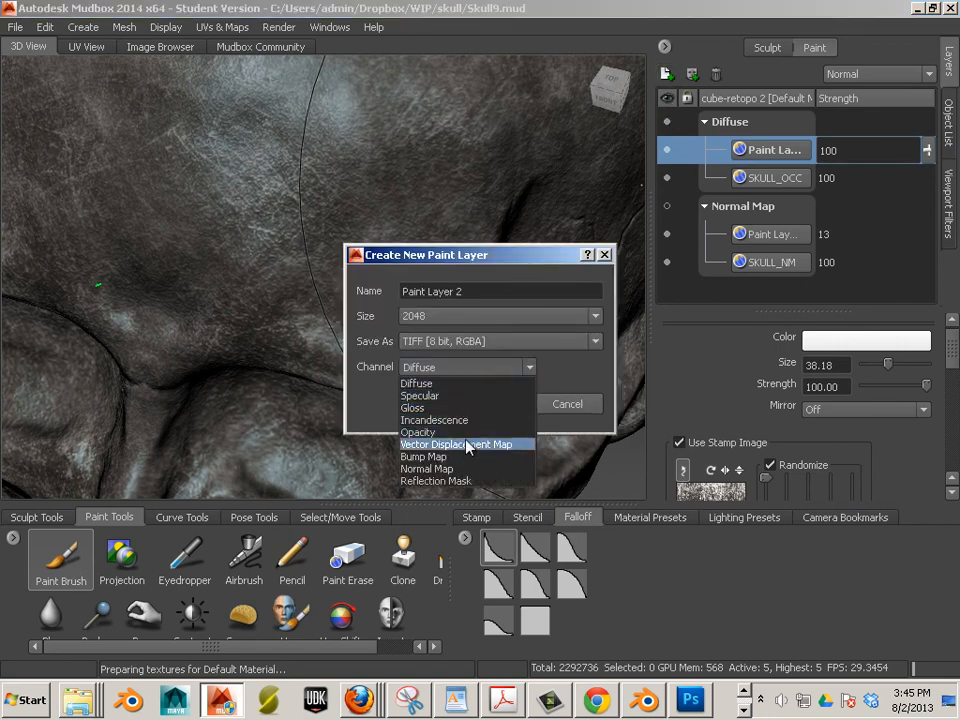
left_click(452, 396)
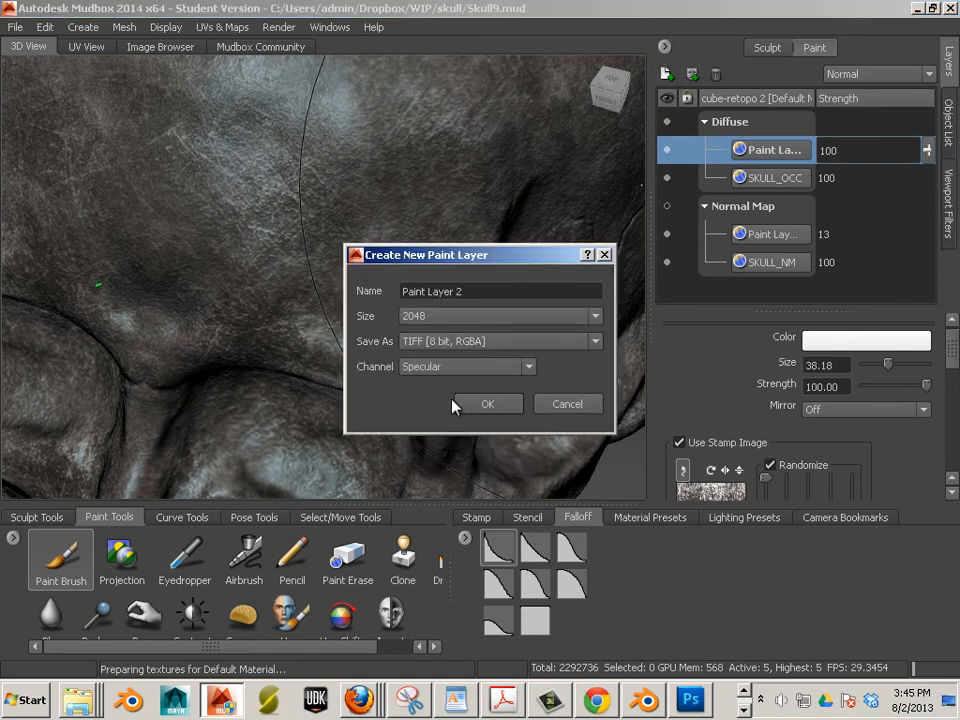
left_click(481, 404)
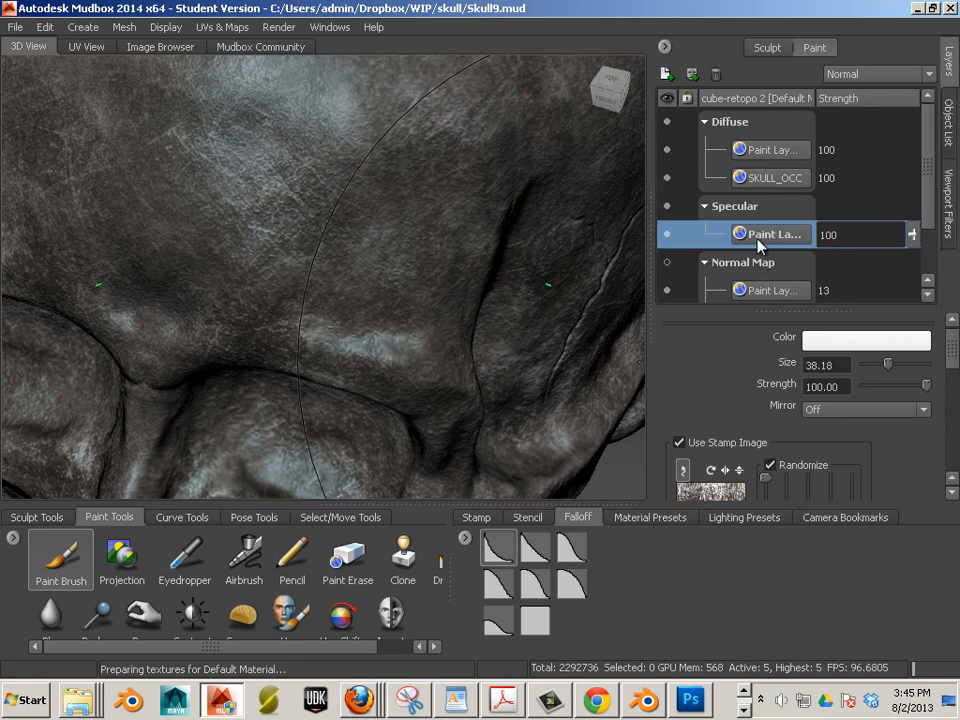
Import the Spec PSD from the Dropbox\WIP\skull folder as a layer in the Specular channel
right_click(758, 246)
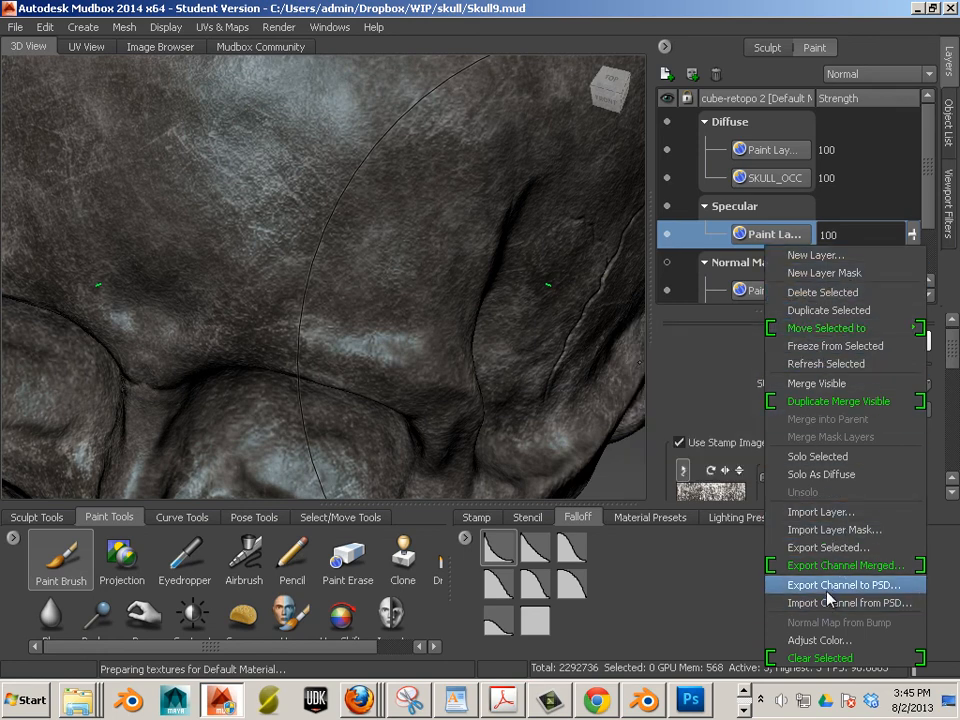
left_click(815, 512)
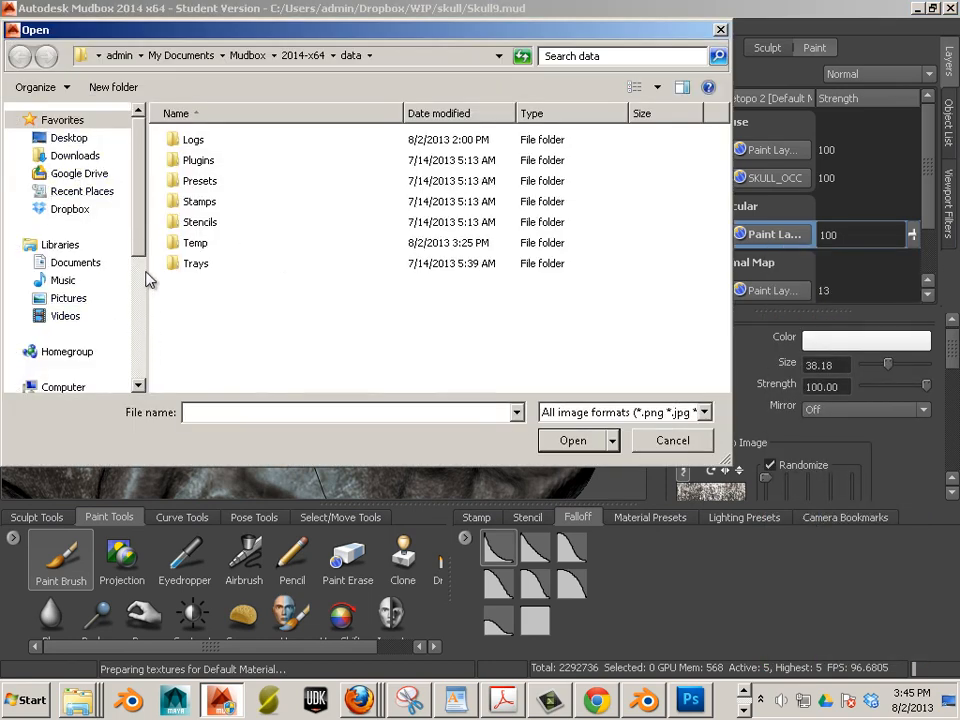
scroll(145, 262, "down", 1)
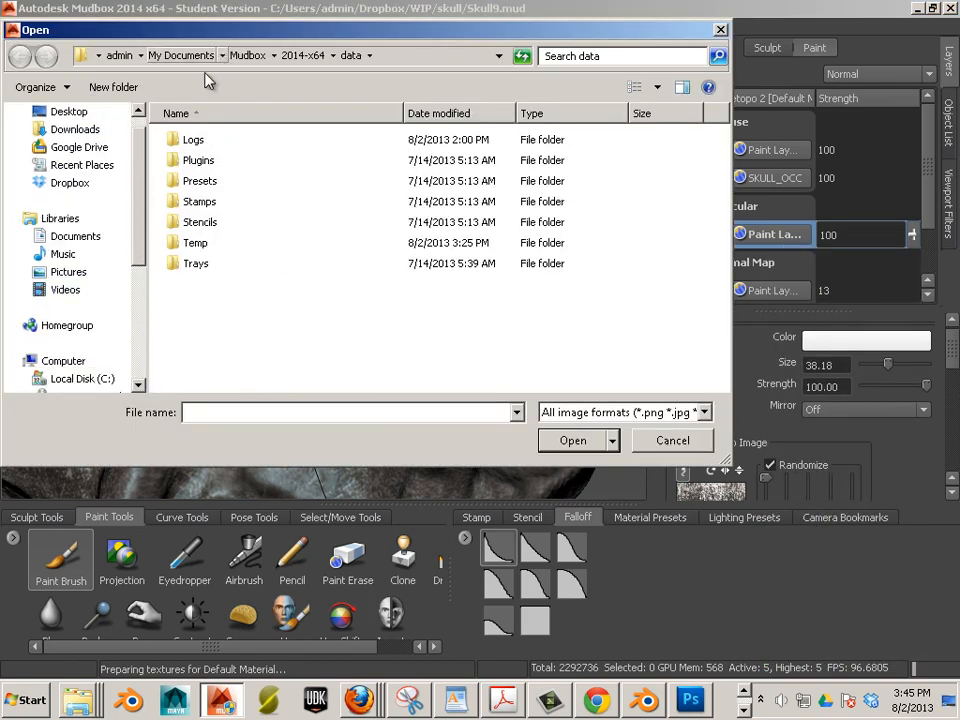
scroll(137, 122, "up", 1)
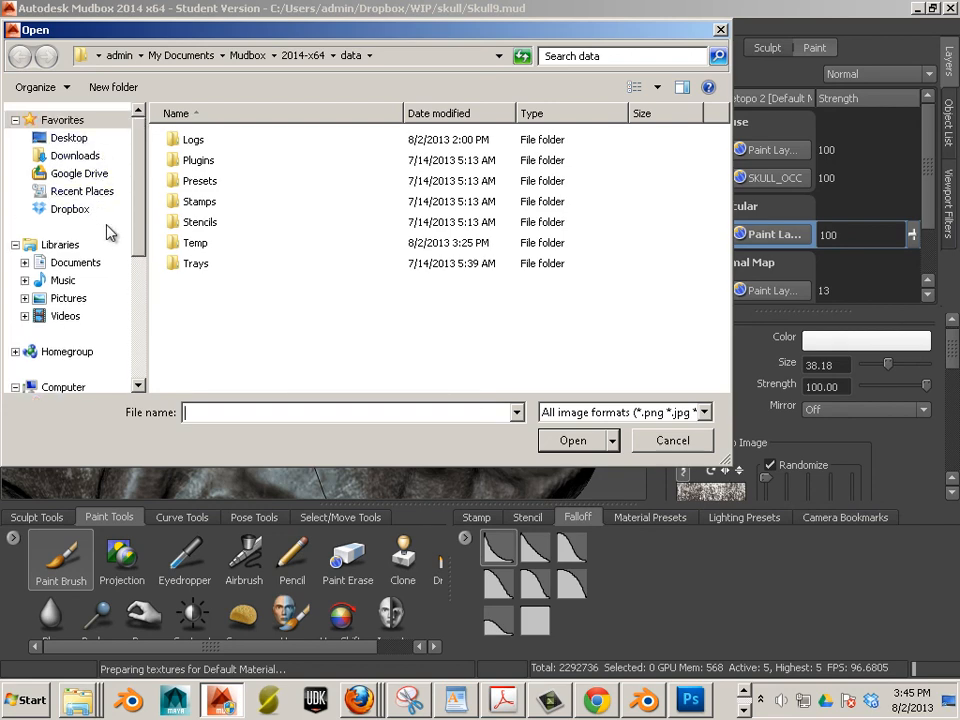
left_click(78, 209)
left_click(292, 303)
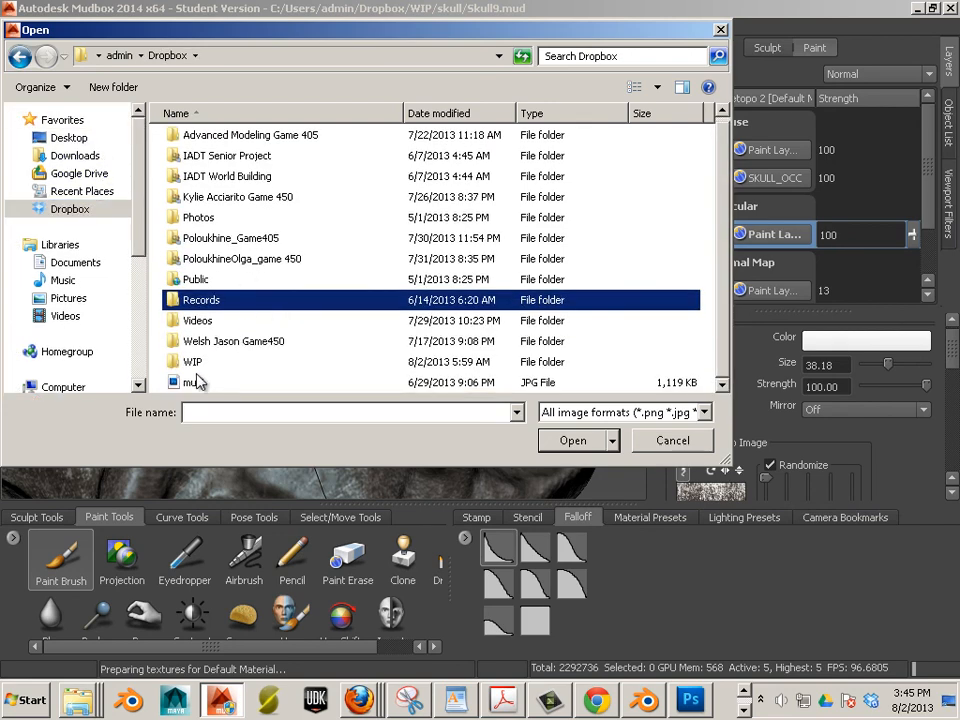
double_click(195, 363)
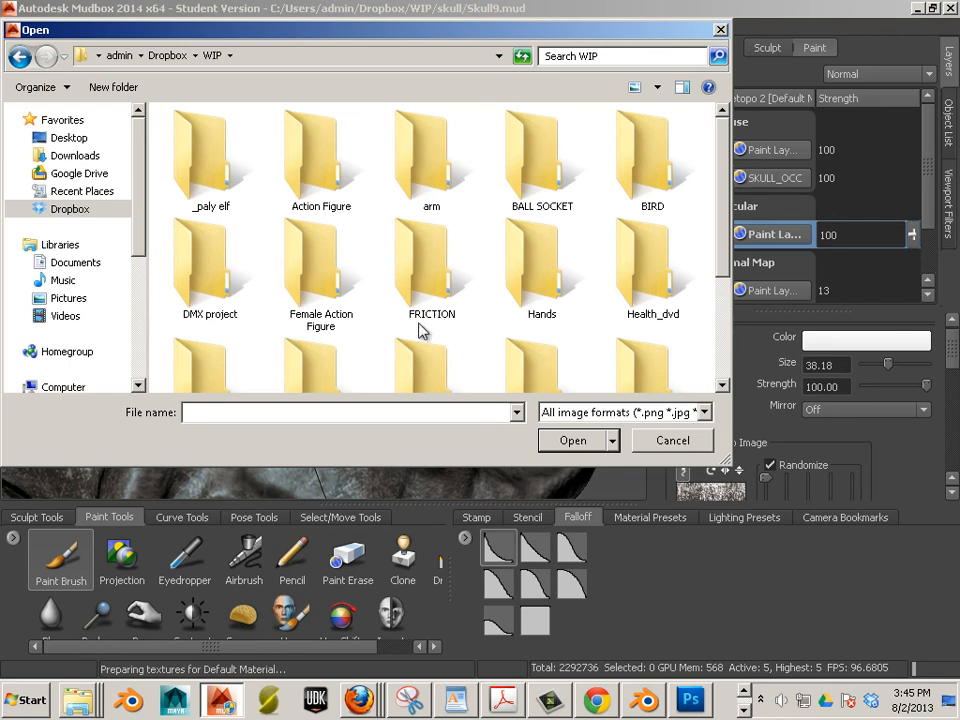
left_click(470, 318)
scroll(472, 320, "down", 3)
double_click(535, 215)
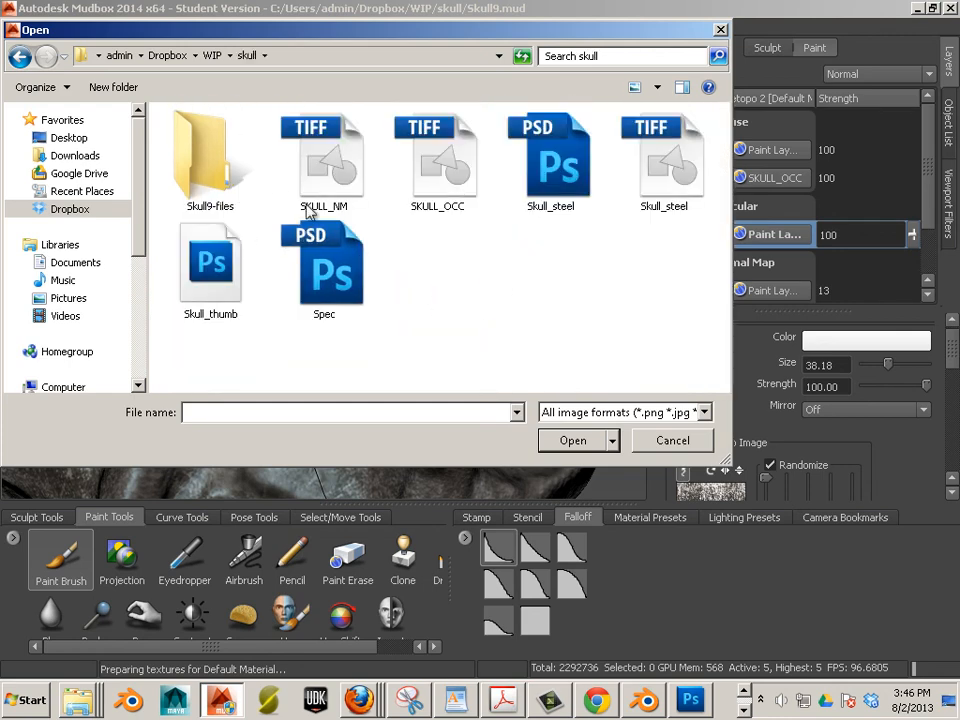
double_click(337, 273)
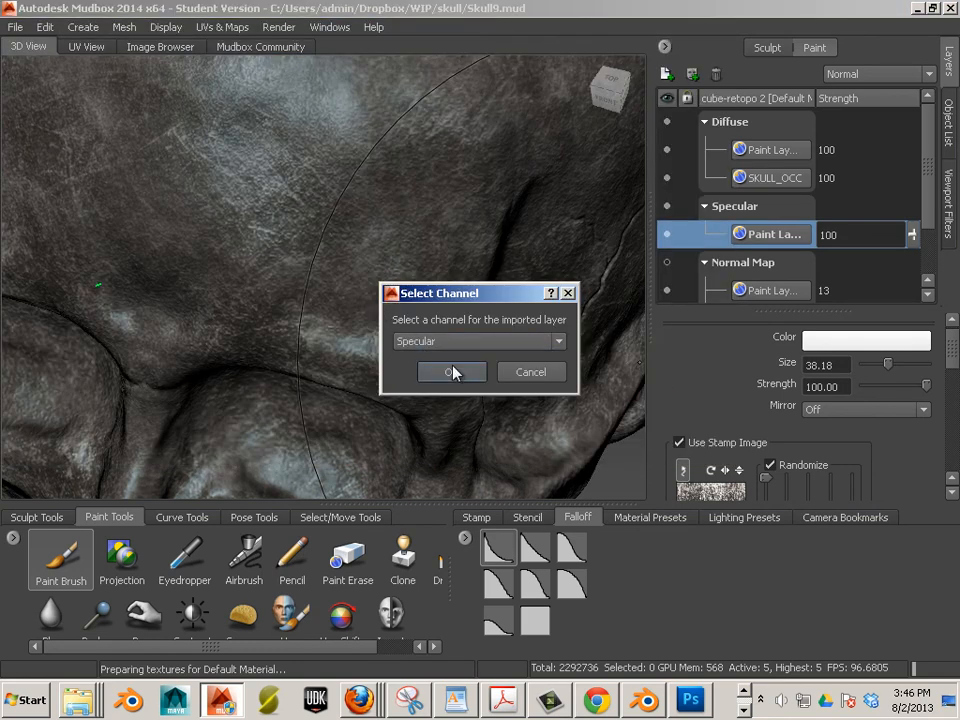
left_click(451, 374)
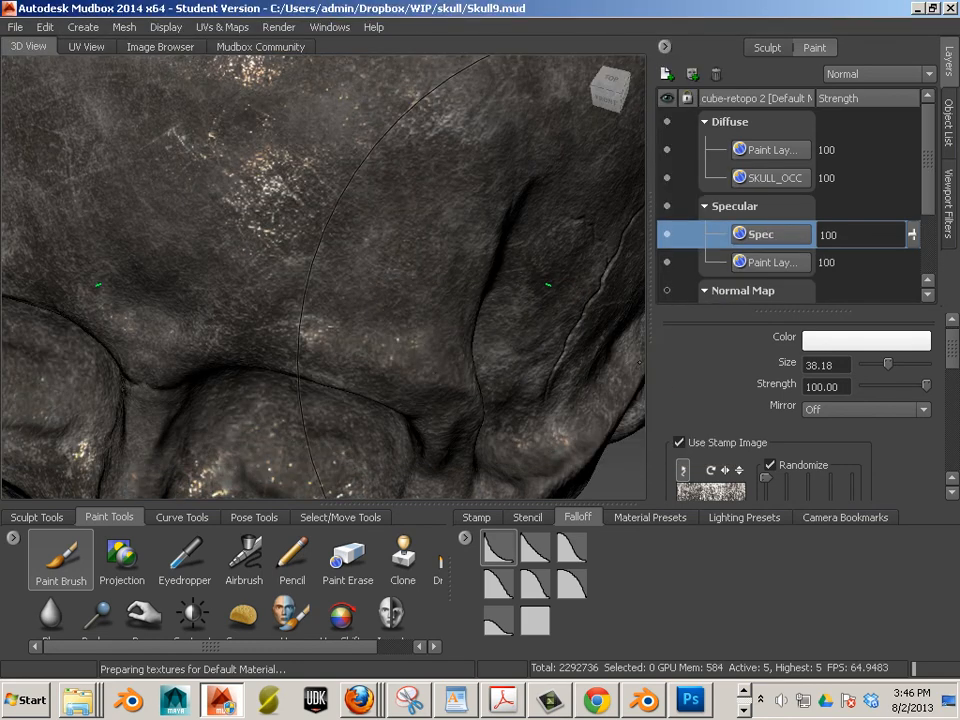
Examine the specular scratches across the skull's forehead, eye sockets and side from several angles
mouse_move(283, 379)
left_mouse_down("alt")
mouse_move(330, 275)
mouse_move(360, 250)
mouse_move(367, 274)
mouse_move(396, 293)
mouse_move(439, 287)
mouse_move(454, 298)
mouse_move(454, 394)
mouse_move(420, 340)
mouse_move(369, 292)
left_mouse_up("alt")
right_click_drag(369, 292, 175, 215, "alt")
left_click_drag(175, 215, 75, 240, "alt")
right_click_drag(75, 240, 168, 265, "alt")
left_click_drag(167, 266, 240, 310, "alt")
right_click_drag(278, 251, 300, 258, "alt")
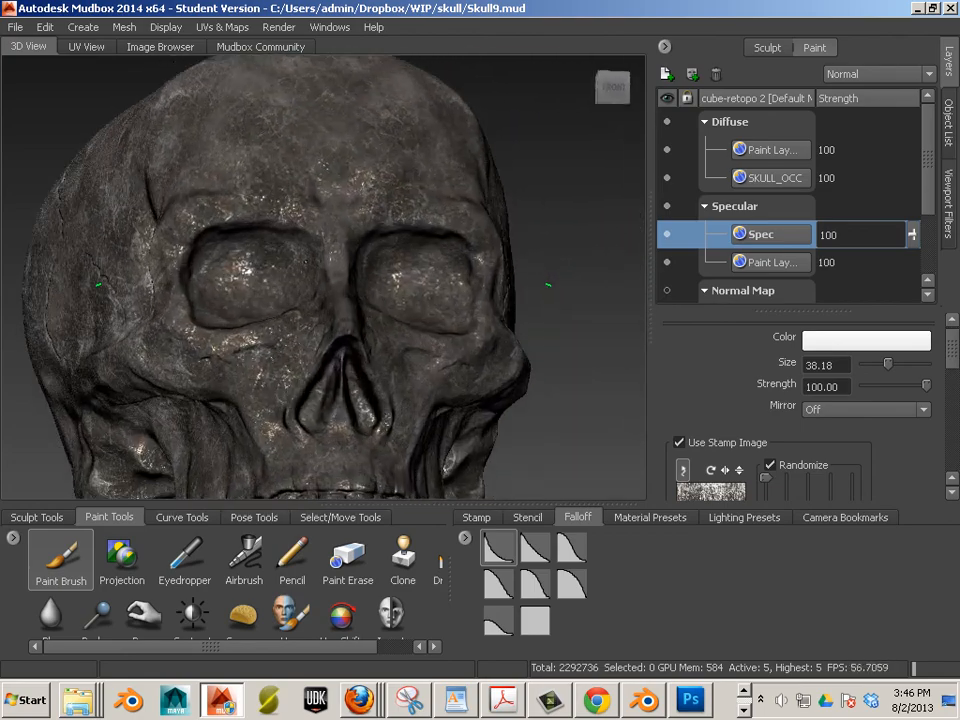
left_click_drag(300, 258, 240, 290, "alt")
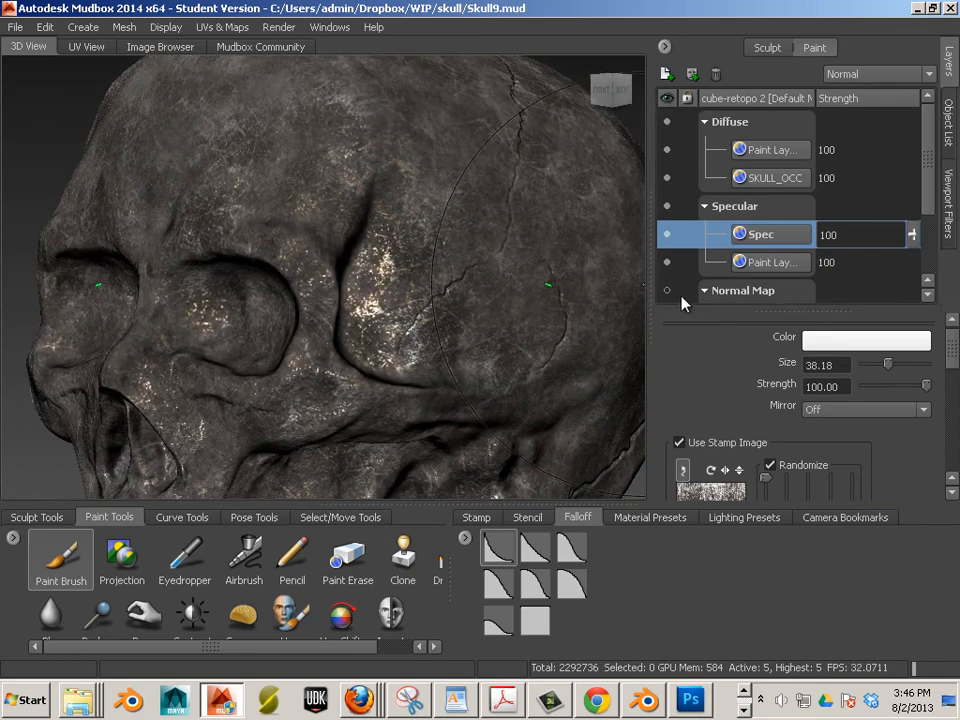
left_click_drag(389, 296, 423, 298, "alt")
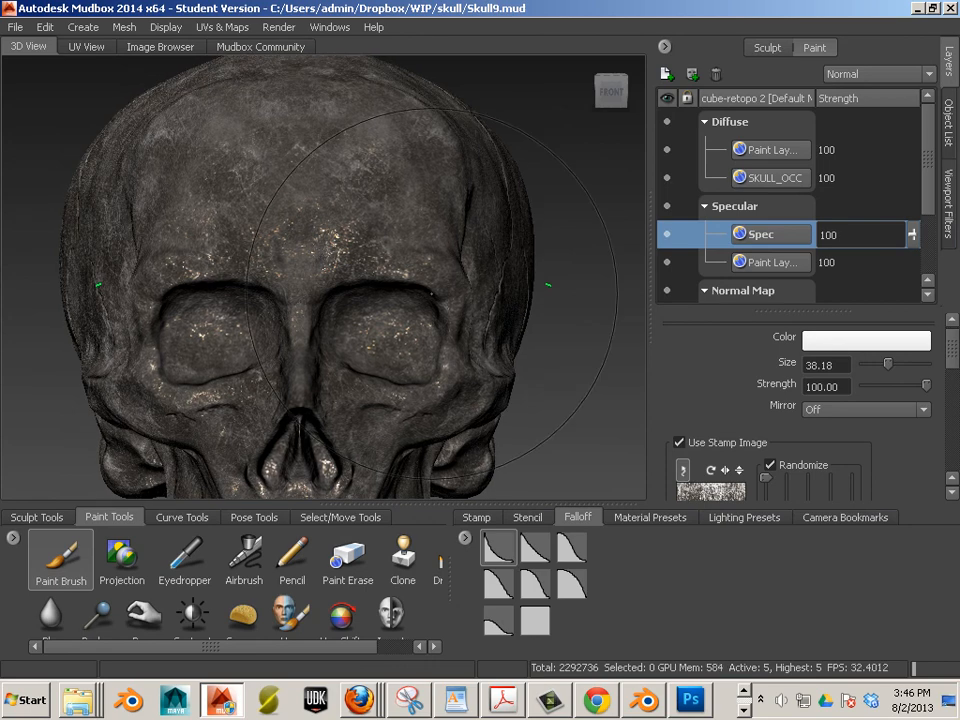
Step the skull down to subdivision level 0 and check the specular scratches on the low-resolution mesh
key("Page_Down")
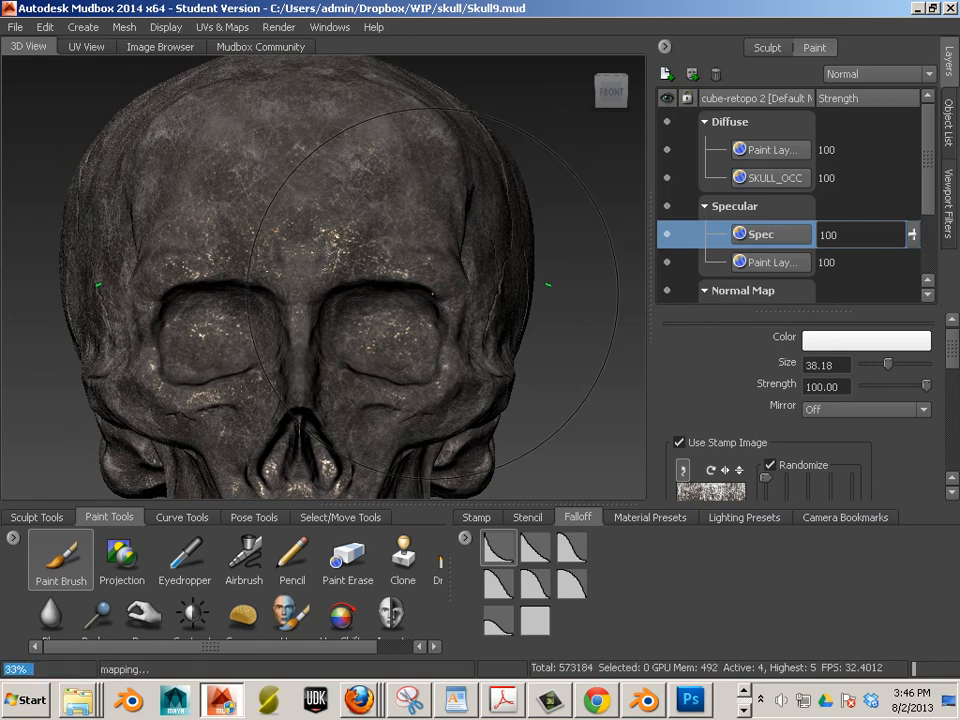
key("Page_Down")
key("Page_Down")
key("Page_Down")
key("Page_Down")
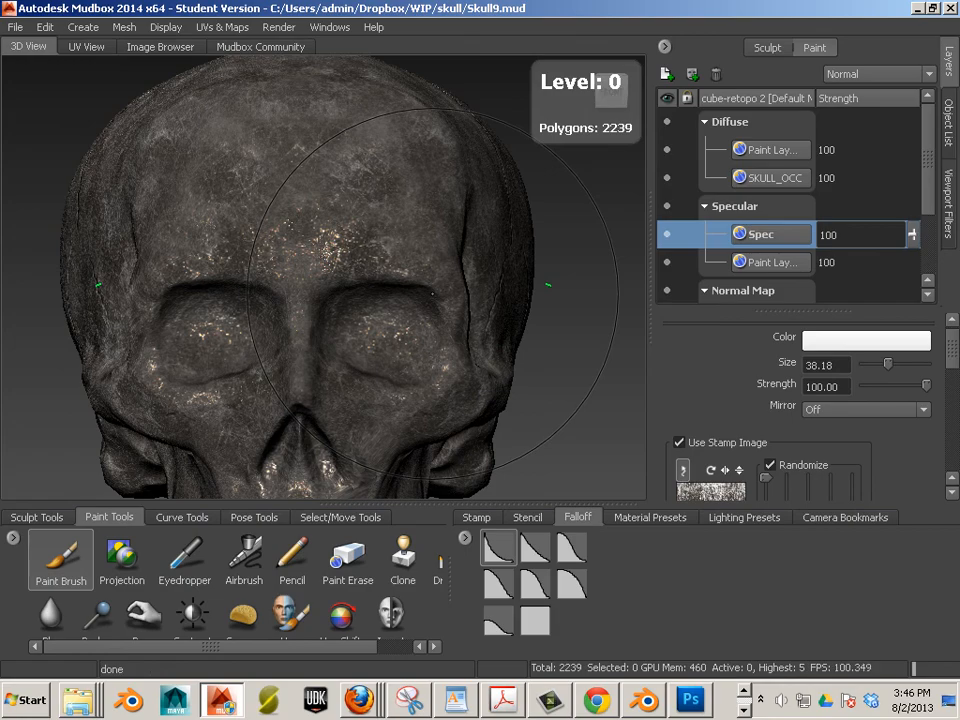
mouse_move(432, 293)
left_mouse_down("alt")
mouse_move(530, 310)
mouse_move(545, 330)
mouse_move(440, 335)
mouse_move(350, 315)
mouse_move(203, 308)
mouse_move(110, 335)
mouse_move(114, 374)
left_mouse_up("alt")
middle_click_drag(175, 350, 300, 310, "alt")
right_click_drag(300, 310, 244, 366, "alt")
middle_click_drag(244, 366, 202, 366, "alt")
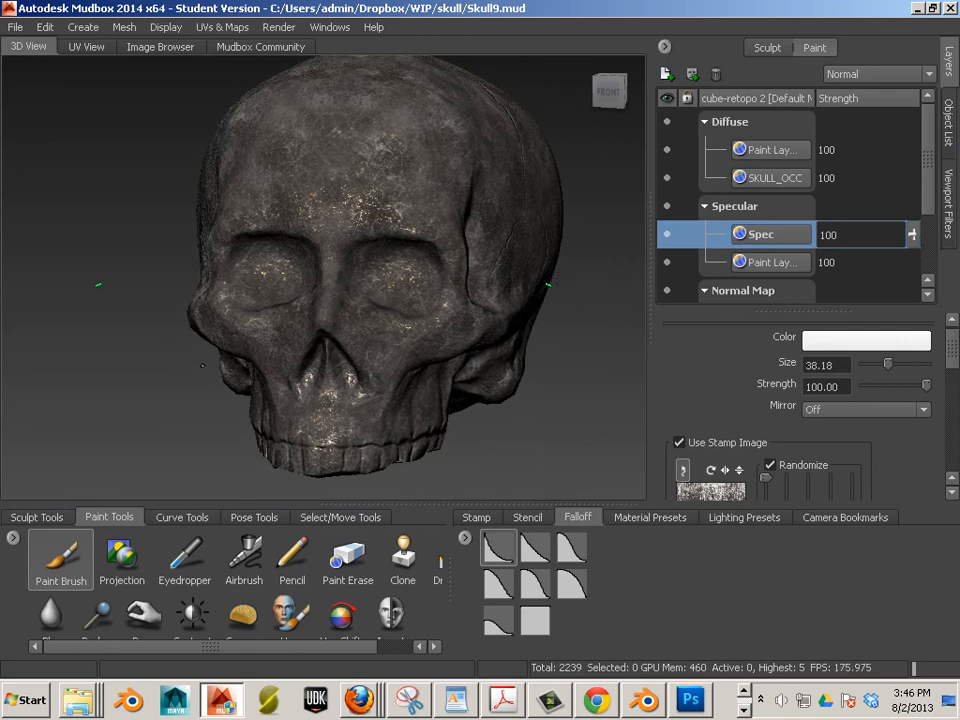
left_click_drag(203, 366, 246, 347, "alt")
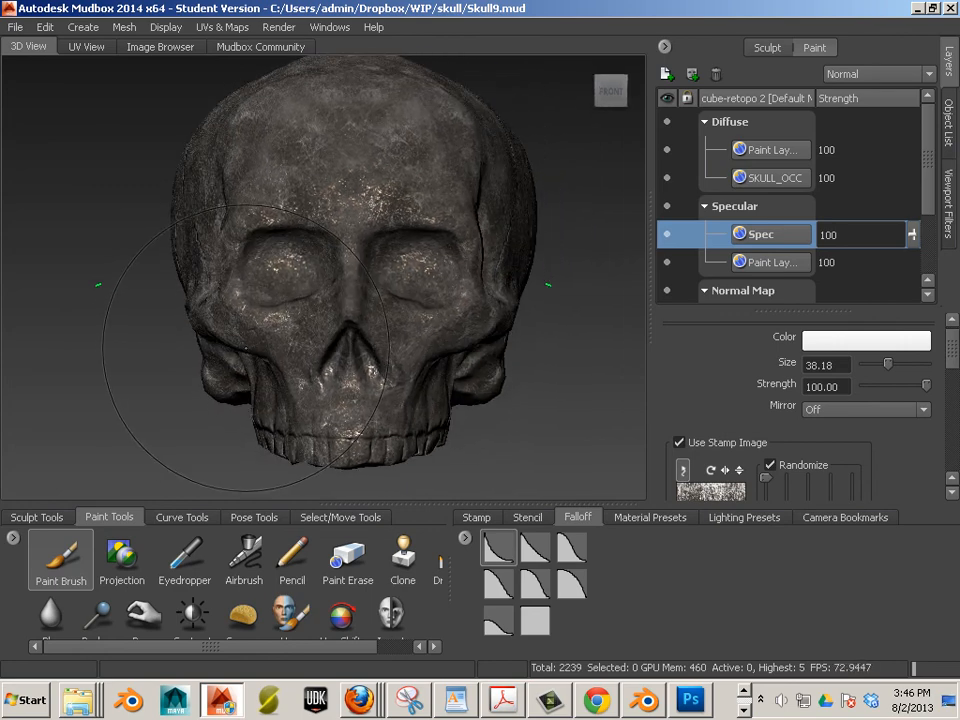